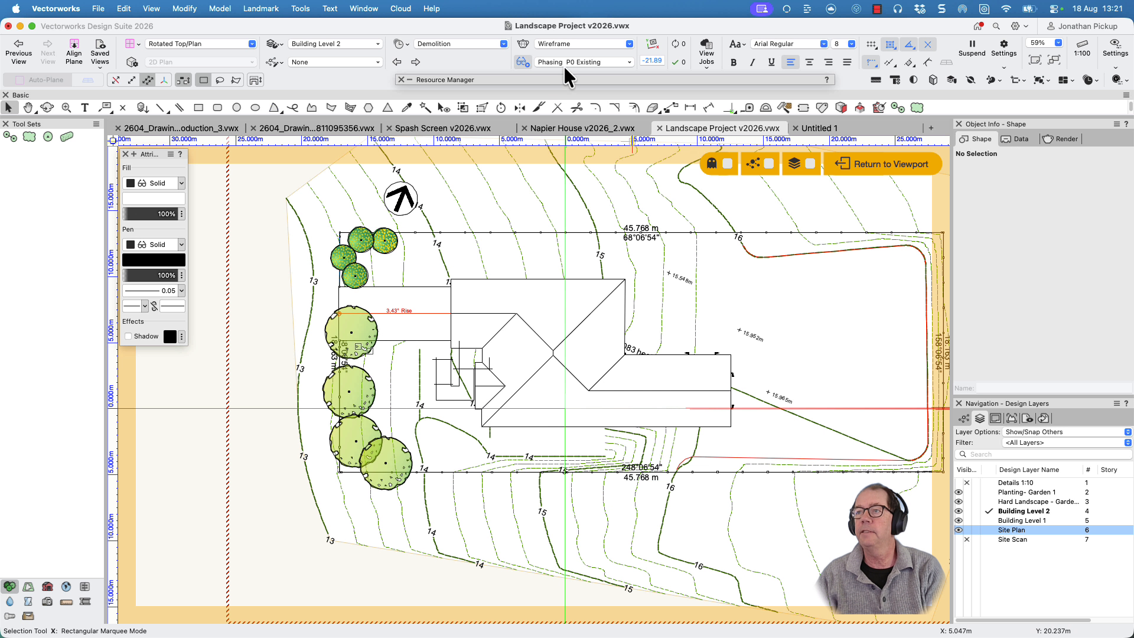
Step: Turn off the data visualization and cycle the drawing's phase through Existing, Demolition, Phase 2 and Phase 3
left_click(524, 63)
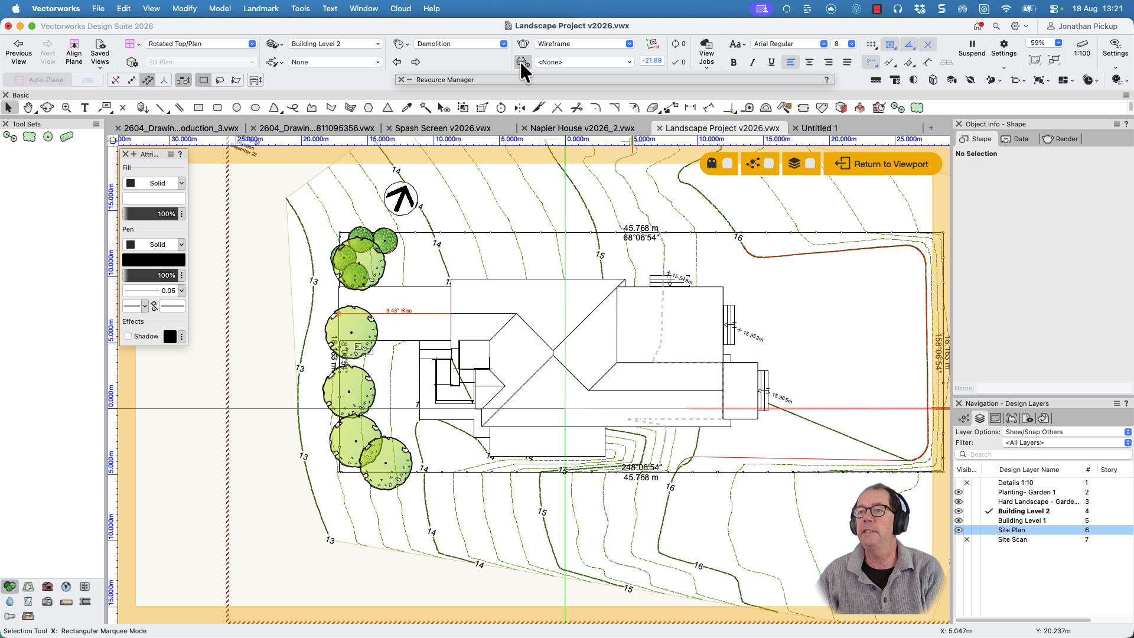
left_click(449, 44)
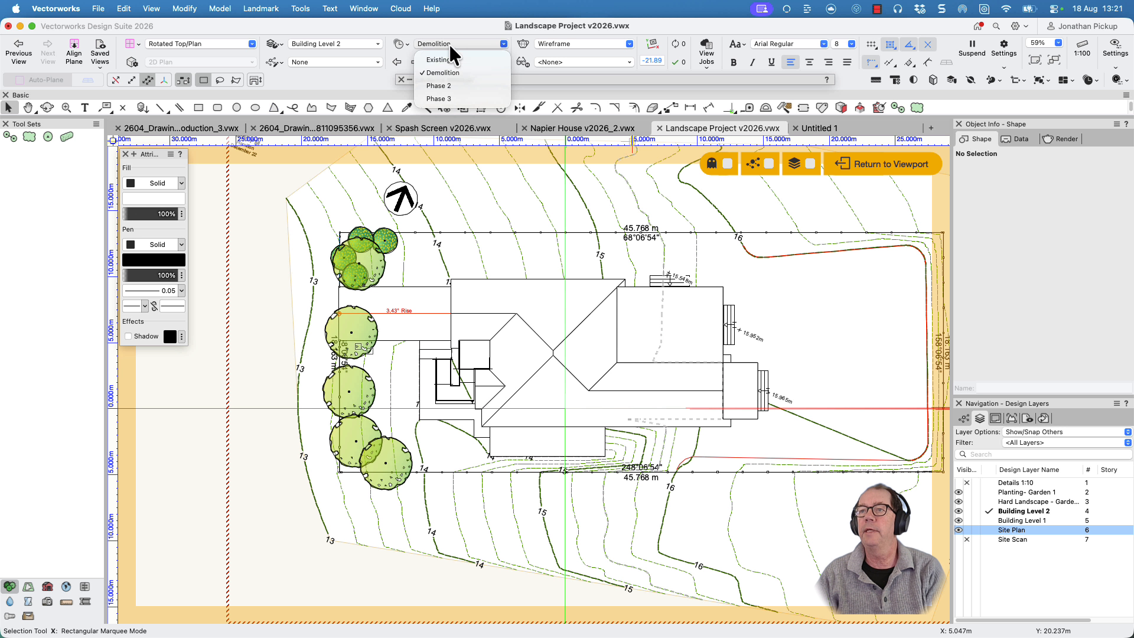
left_click(445, 58)
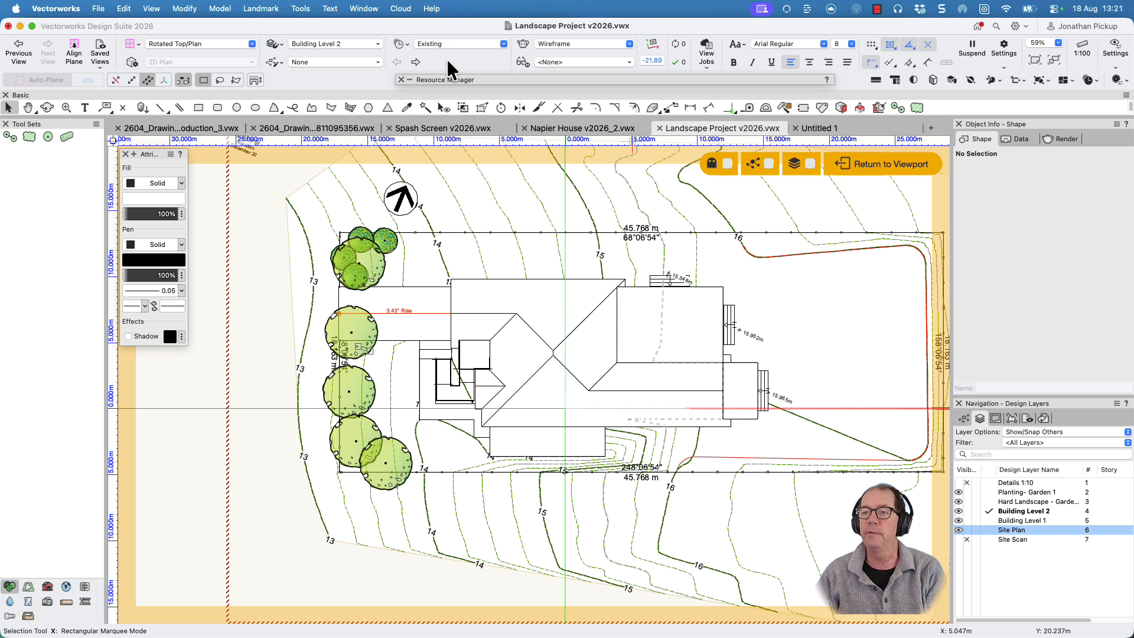
left_click(444, 43)
left_click(445, 73)
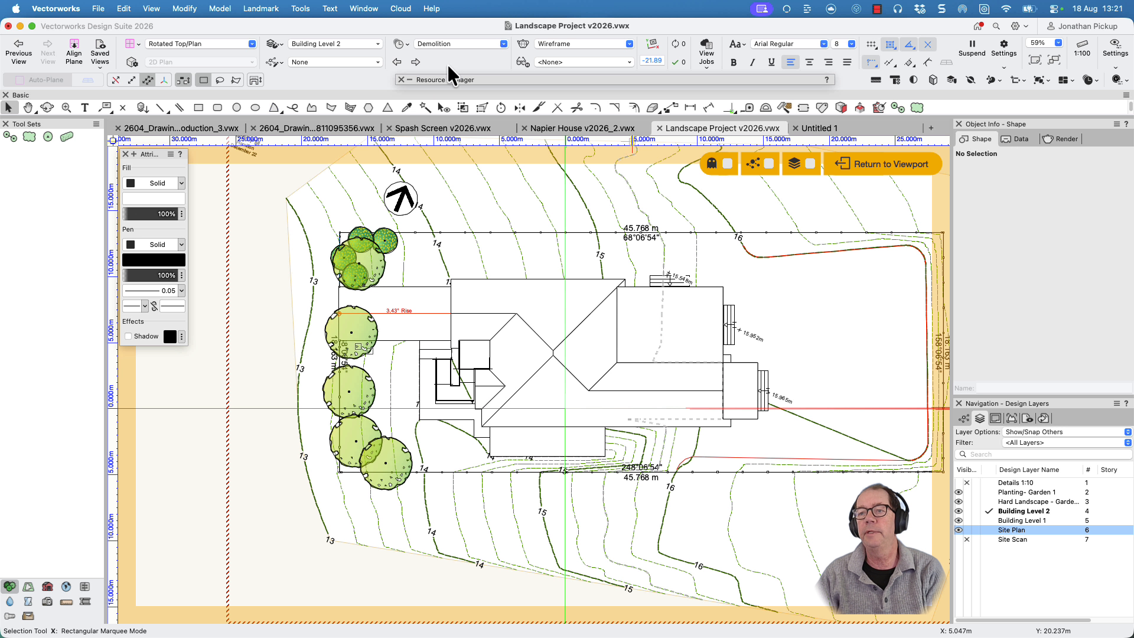
left_click(448, 45)
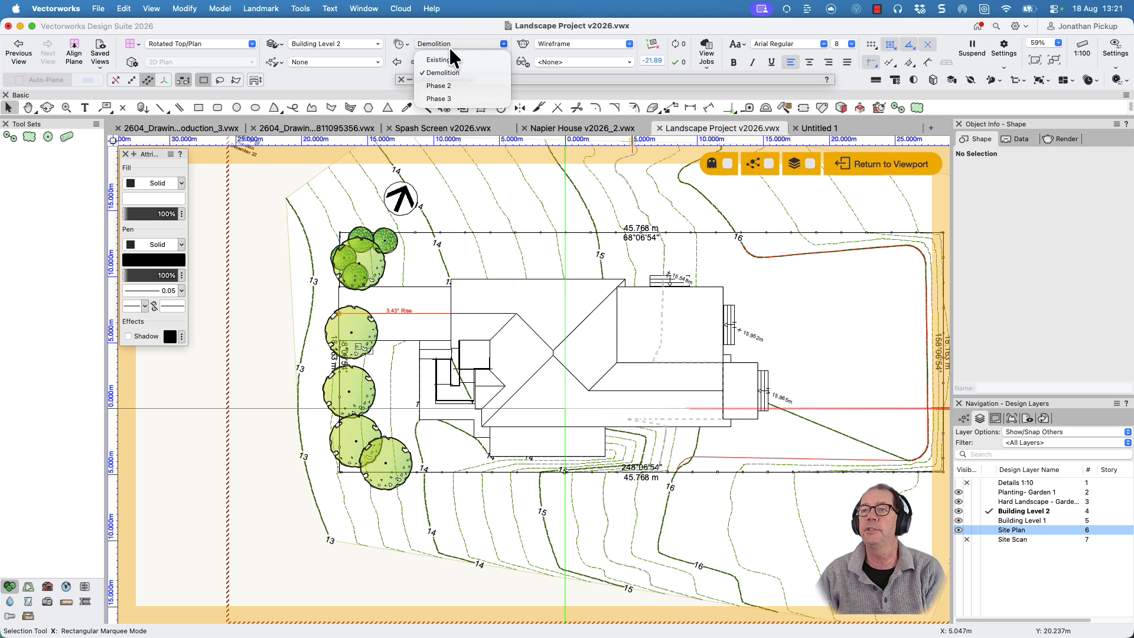
left_click(444, 88)
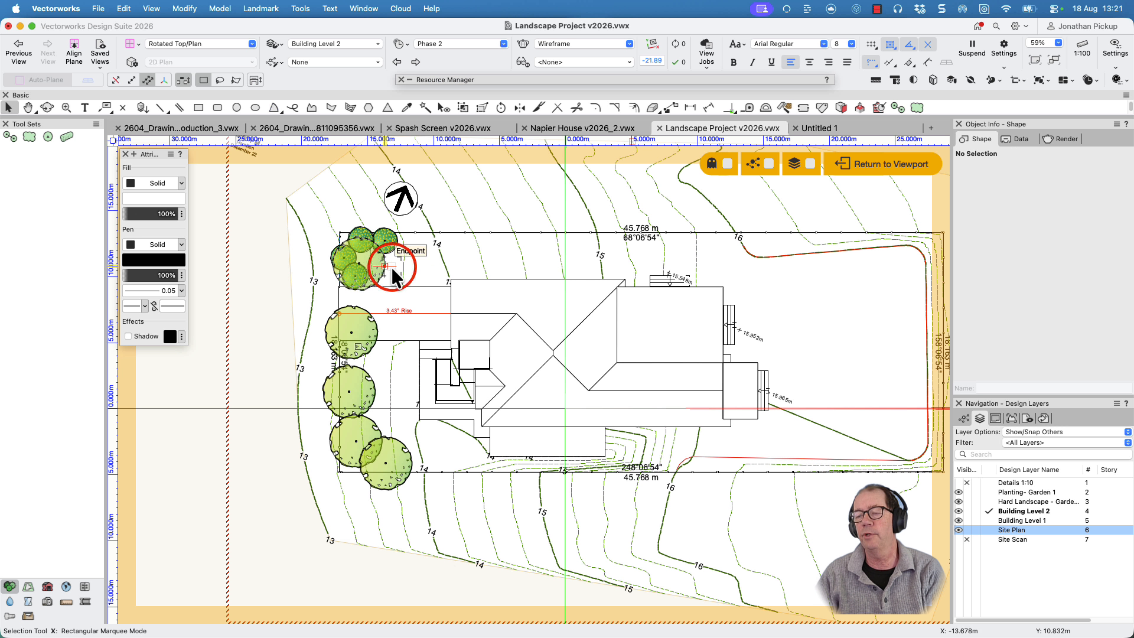
left_click(428, 44)
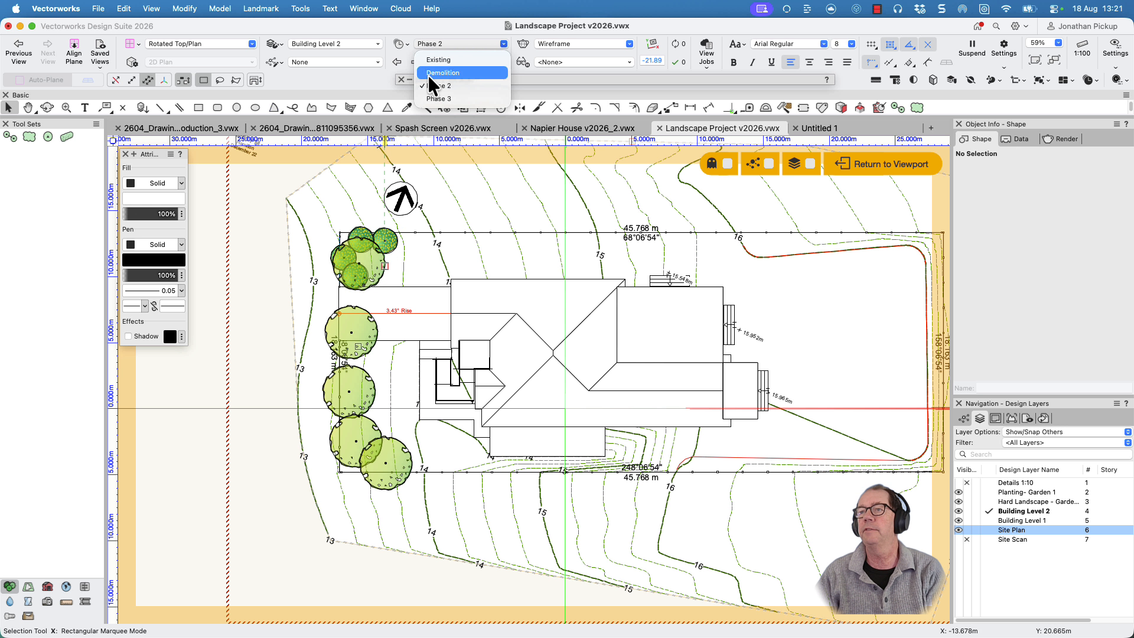
left_click(430, 100)
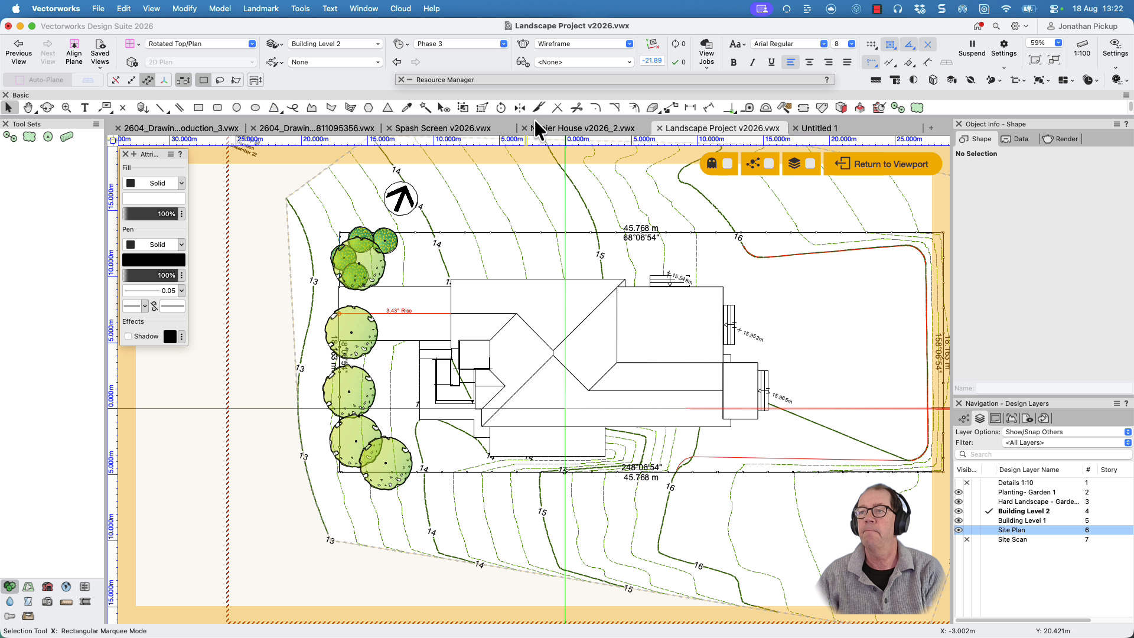
Step: Set the phase to Demolition and apply the Phasing P1 Demolition data visualization to the plan
left_click(451, 48)
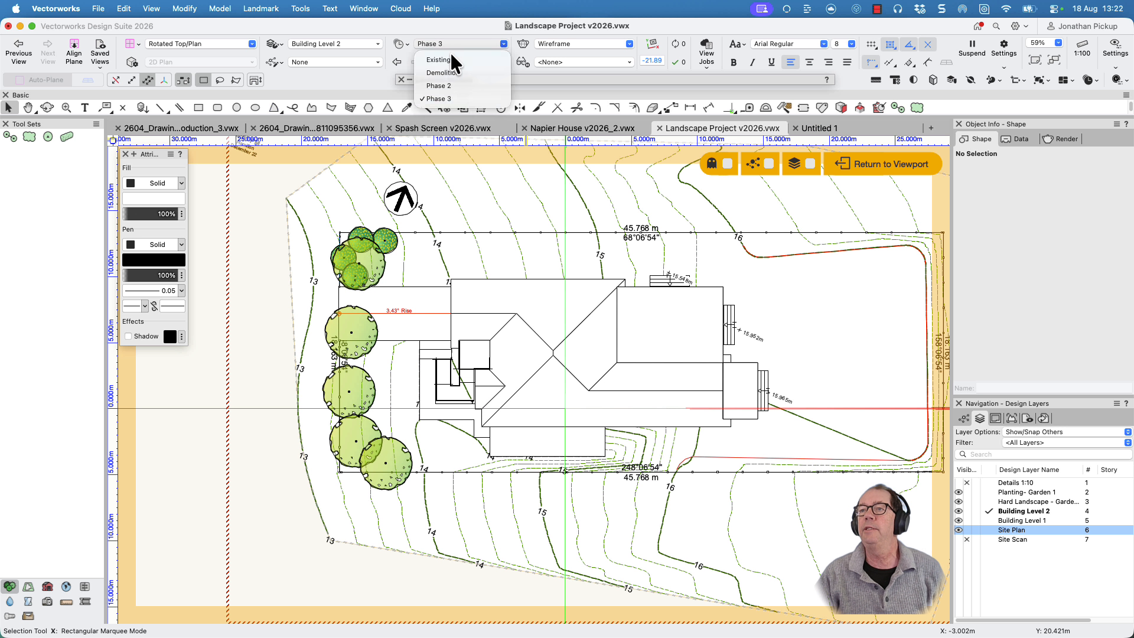
left_click(446, 73)
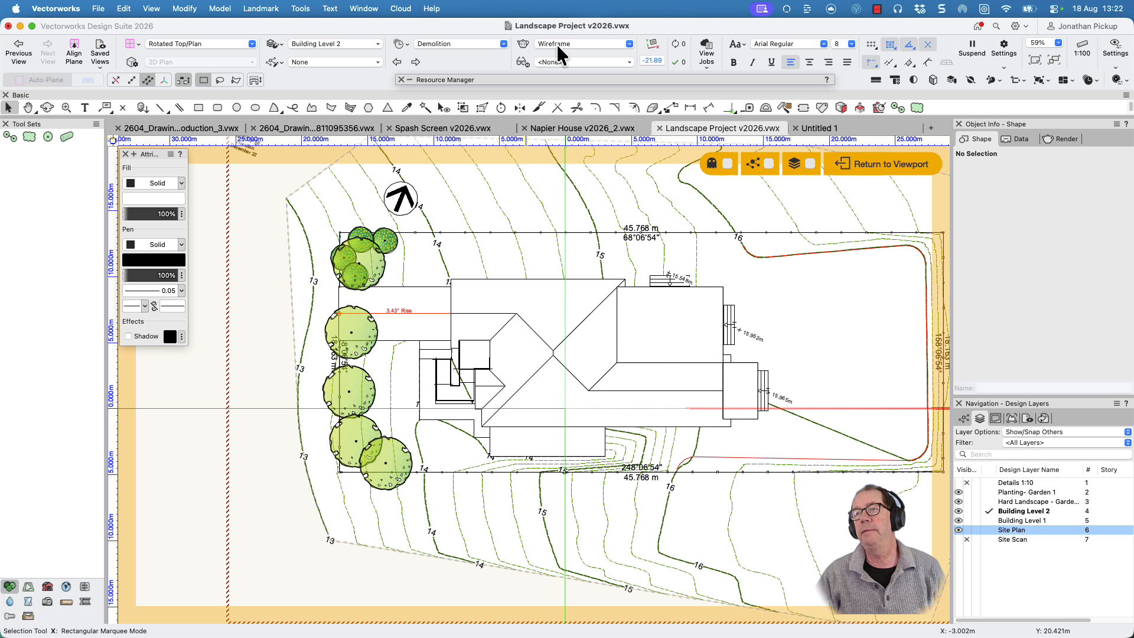
left_click(550, 62)
left_click(560, 170)
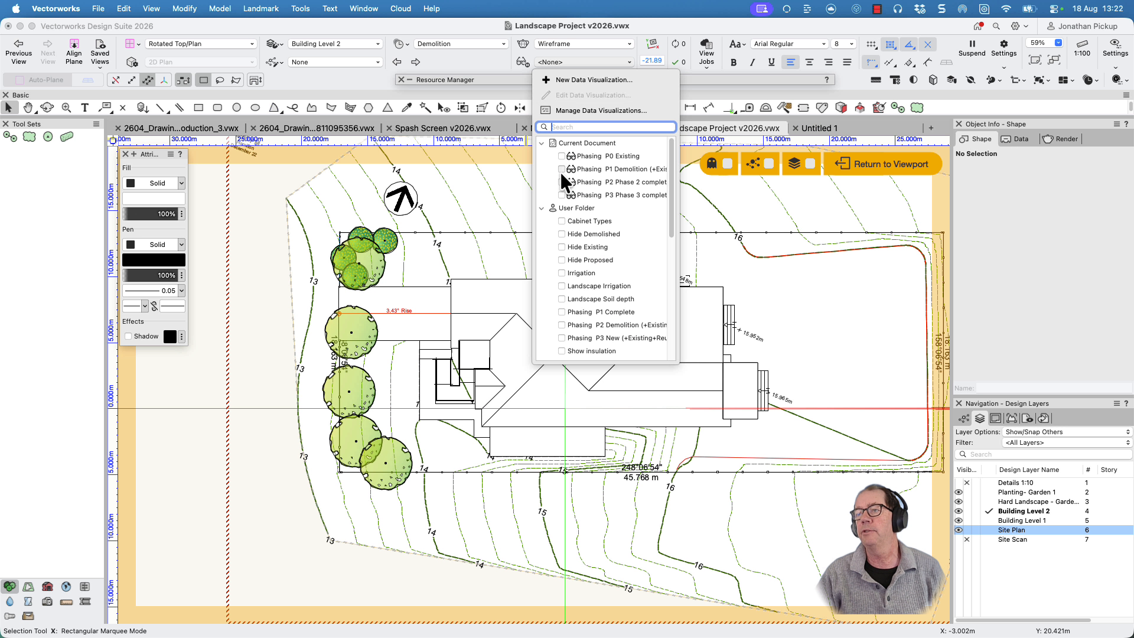
left_click(299, 232)
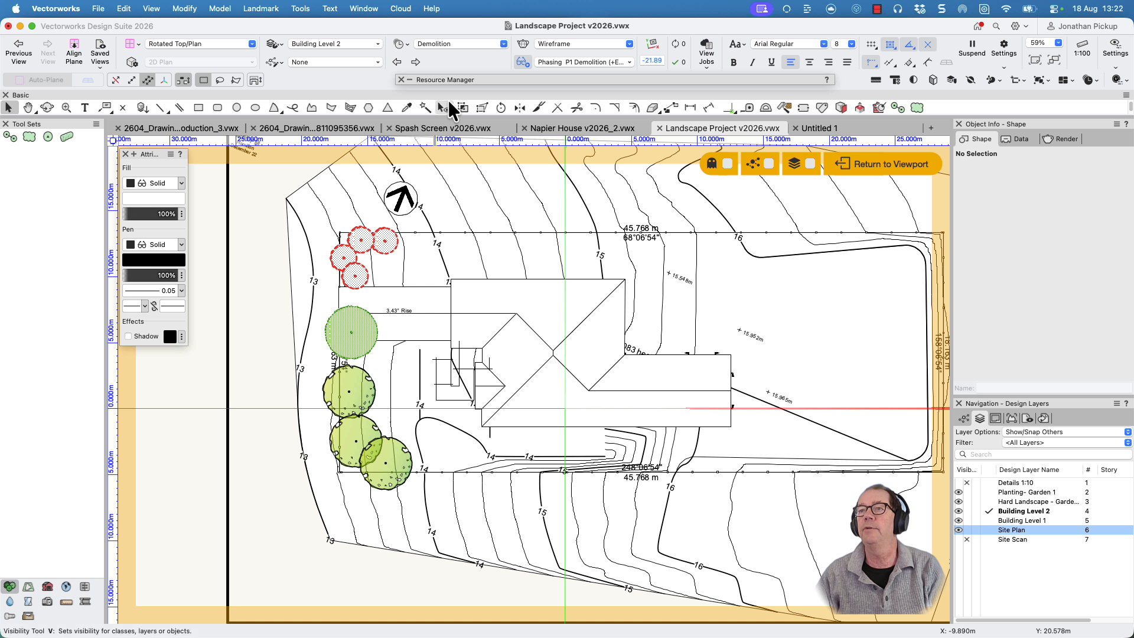
Step: Apply the Phasing P2 Phase 2 complete data visualization and set the phase to Phase 2
left_click(566, 62)
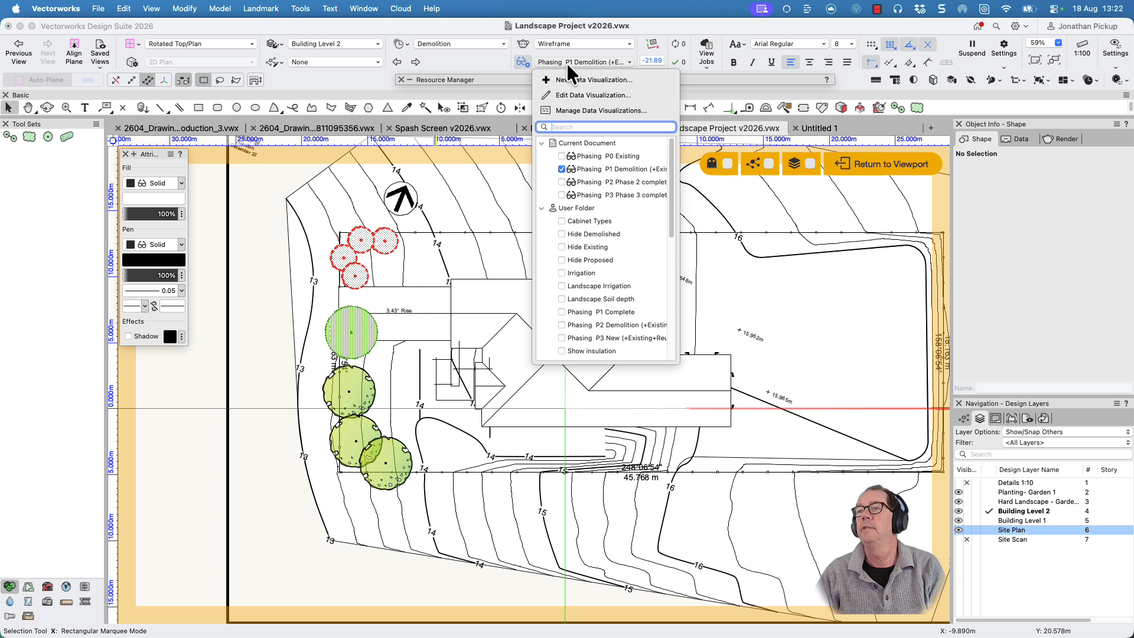
left_click(562, 183)
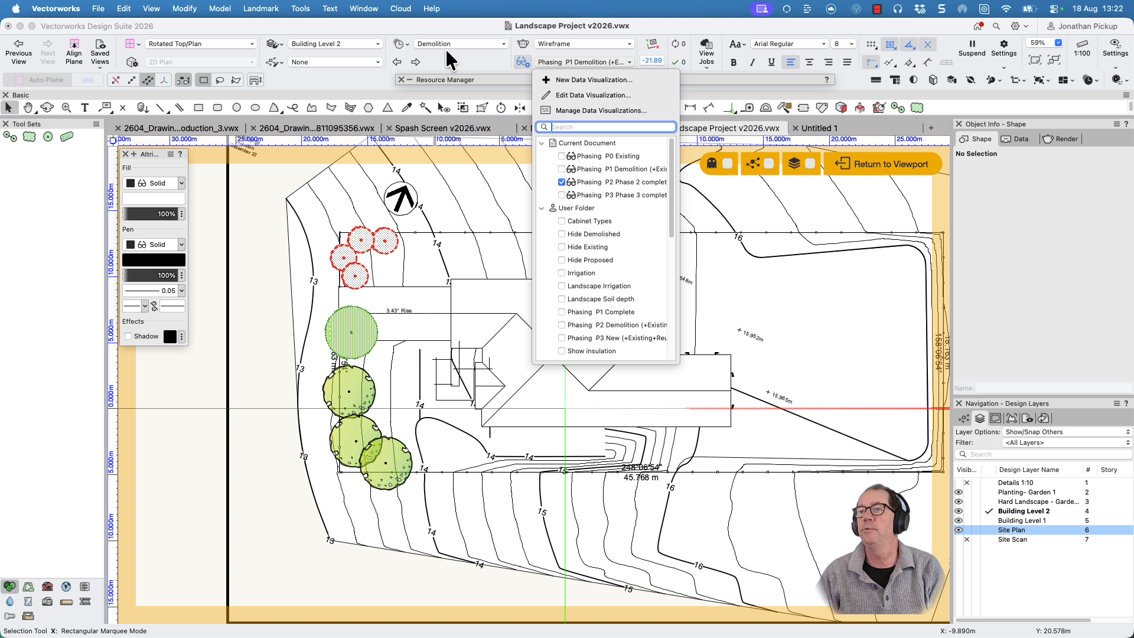
left_click(445, 45)
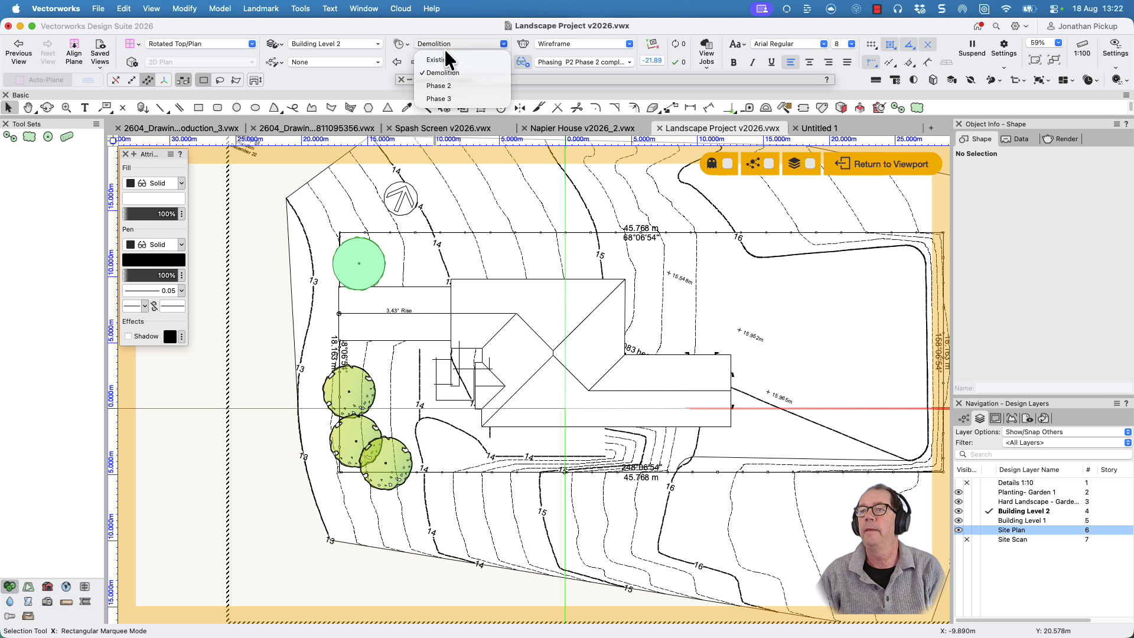
left_click(444, 86)
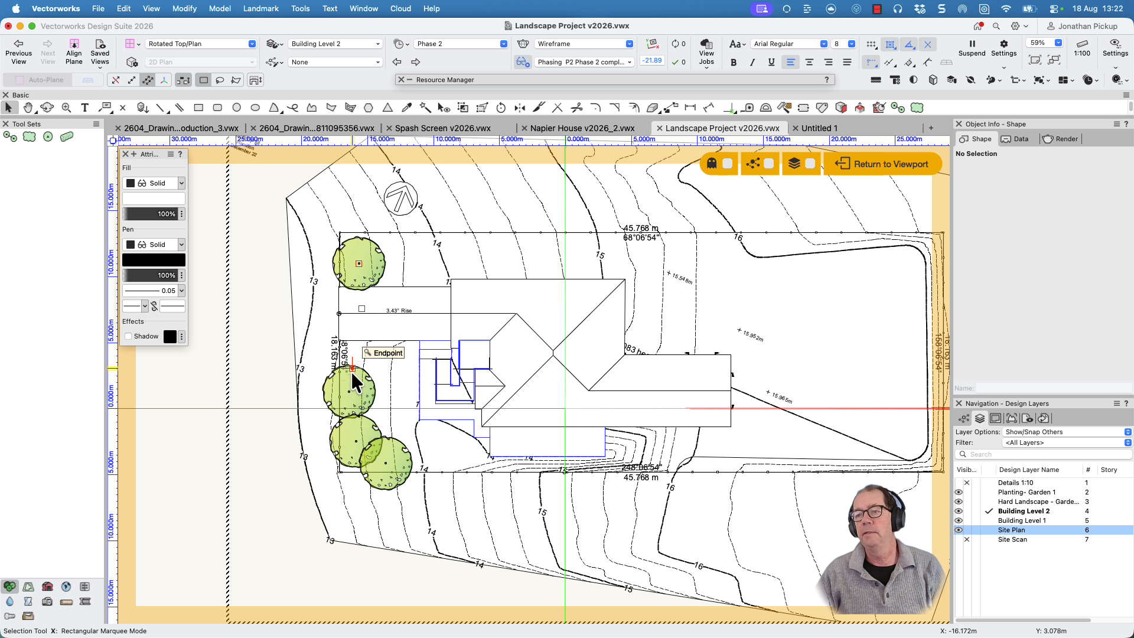
Step: Return to the sheet layer and review the Demolition, Phase 2 and Phase 3 concept plan viewports
left_click(852, 175)
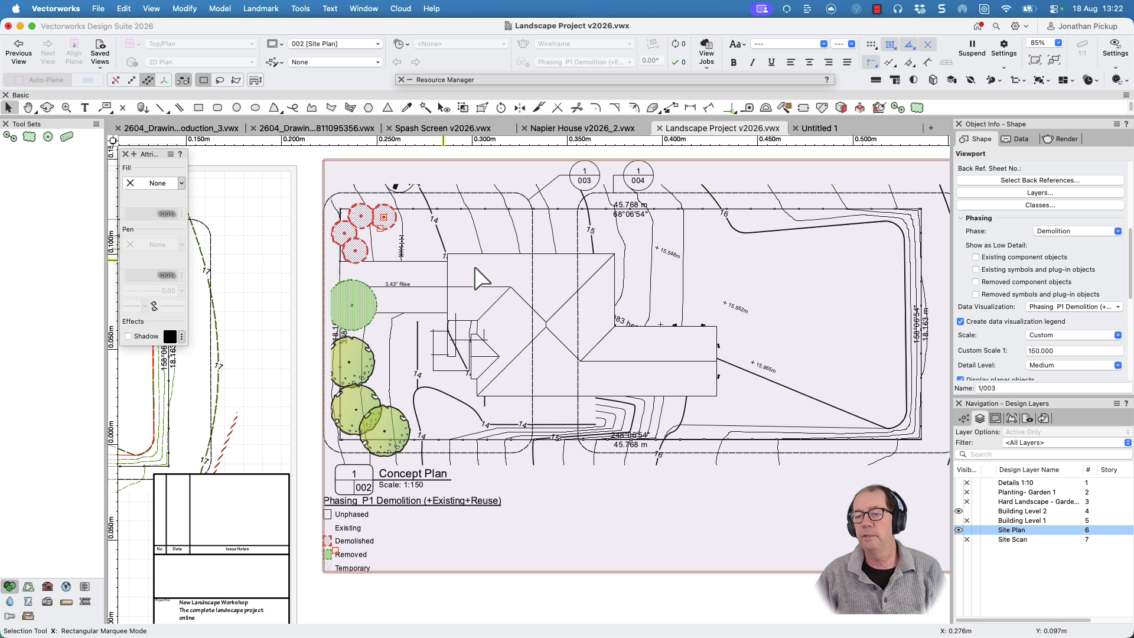
key("h")
left_click_drag(872, 377, 115, 358)
key("x")
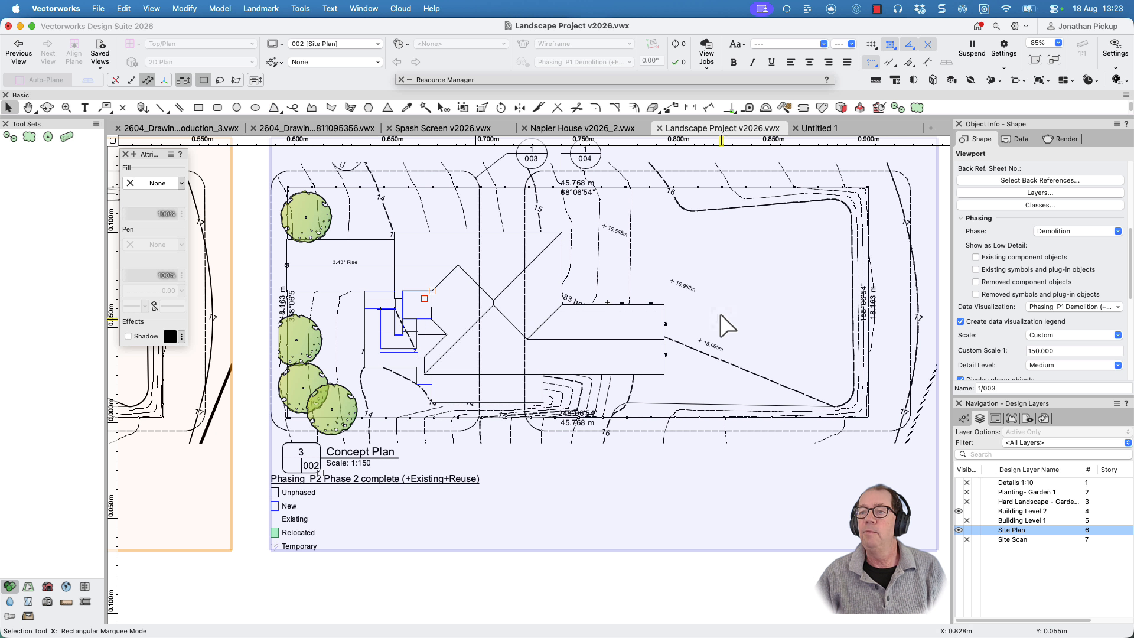
middle_click_drag(721, 318, 1, 305)
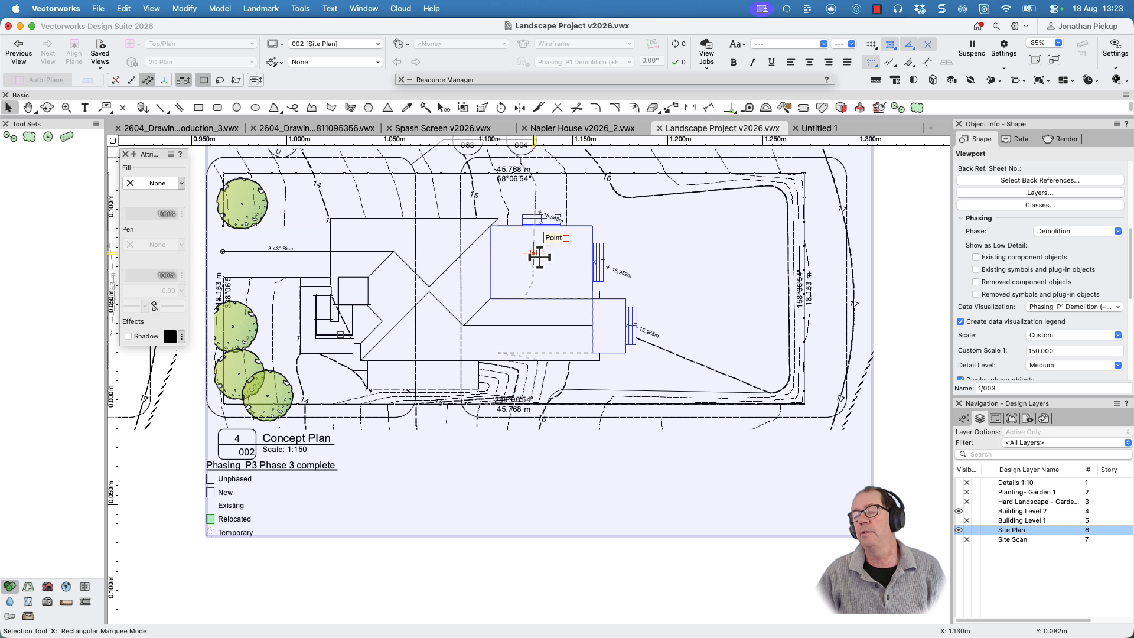
scroll(539, 260, "down", 3)
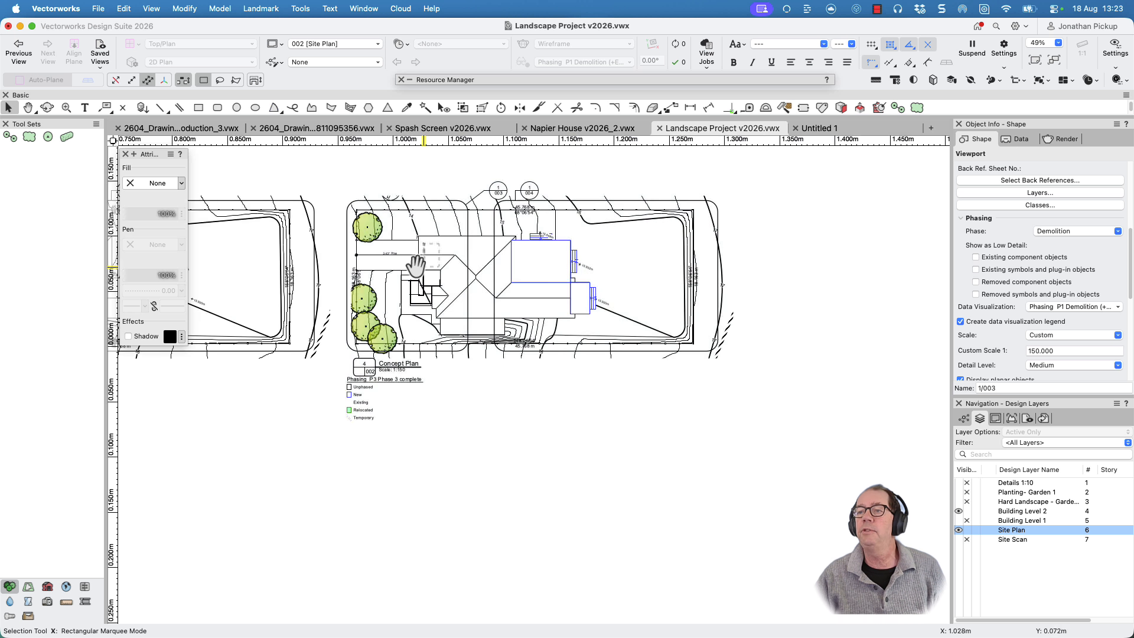
middle_click_drag(427, 265, 1110, 304)
middle_click_drag(849, 350, 828, 402)
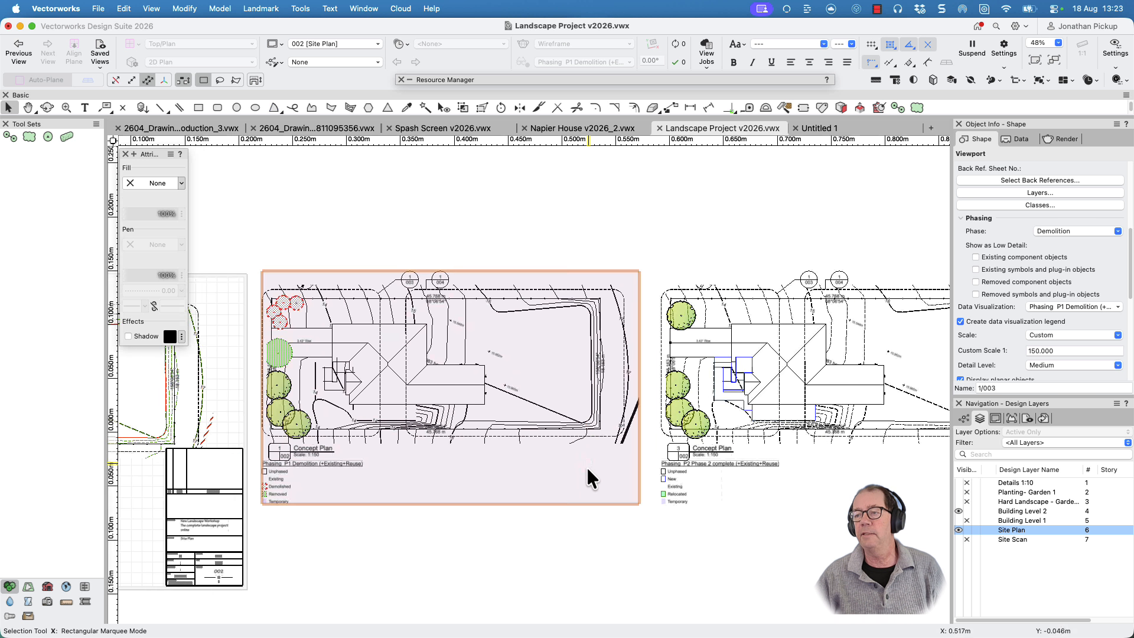
Step: Duplicate the Demolition viewport directly above the original and set the copy to Phase 2 with the Phasing P2 Phase 2 complete data visualization
scroll(576, 502, "down", 2)
left_click_drag(449, 419, 449, 249, "alt")
left_click(1035, 307)
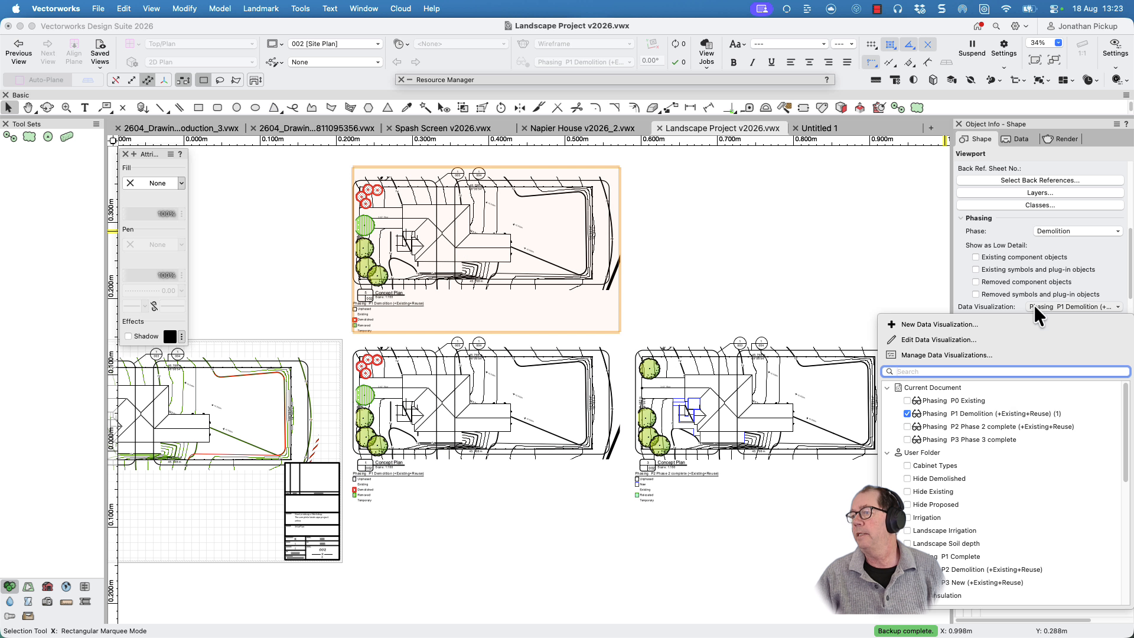
left_click(907, 414)
left_click(907, 427)
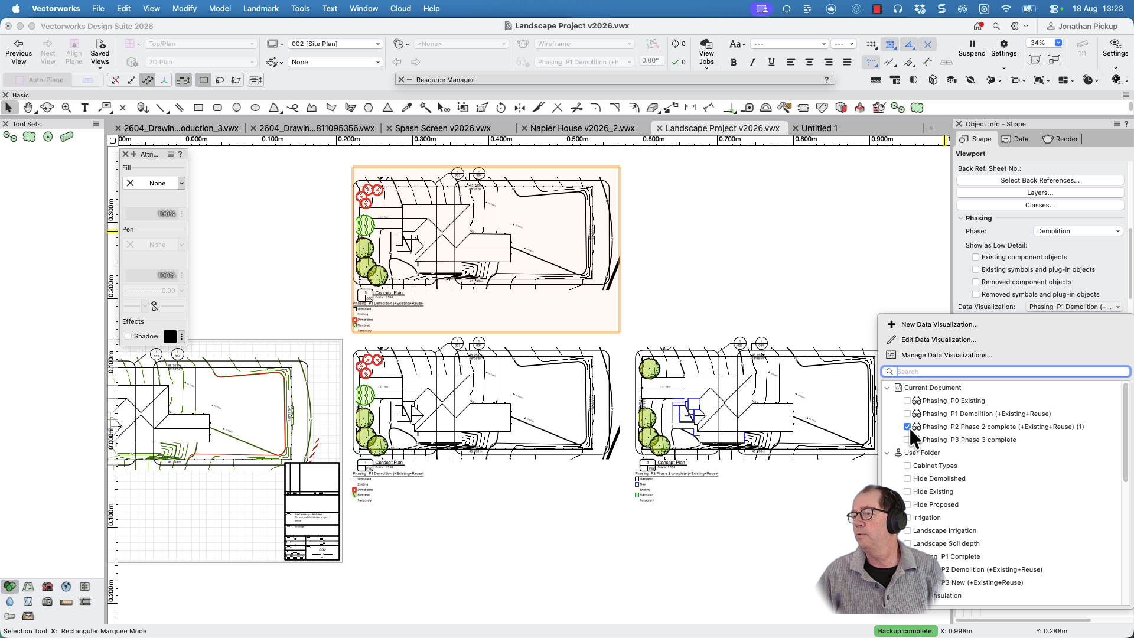
left_click(1051, 224)
left_click(1051, 224)
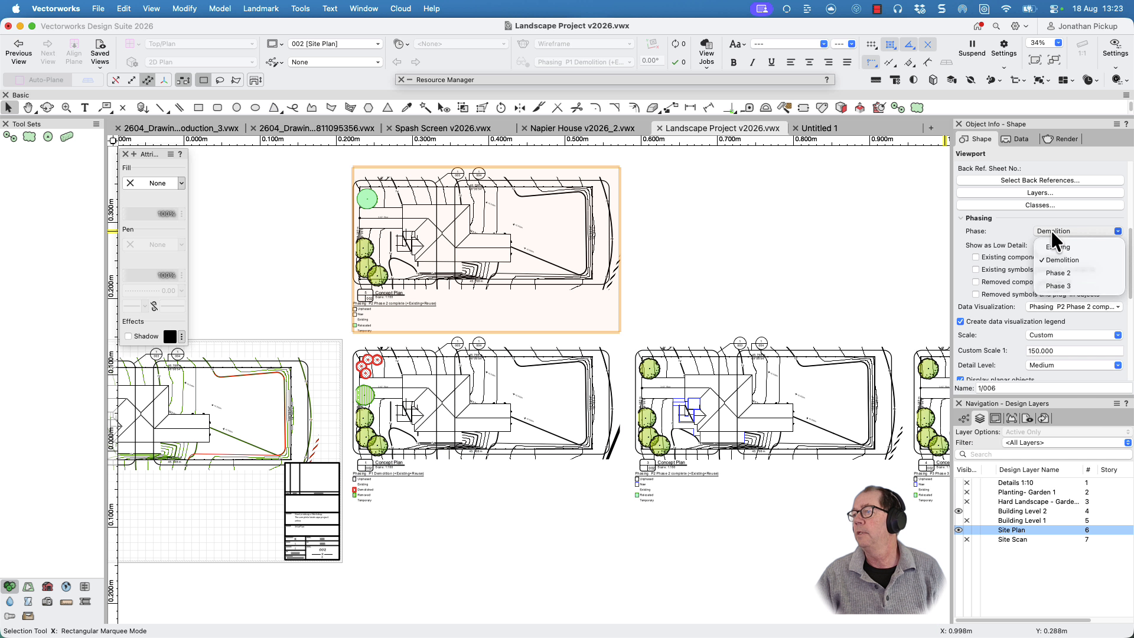
left_click(1051, 276)
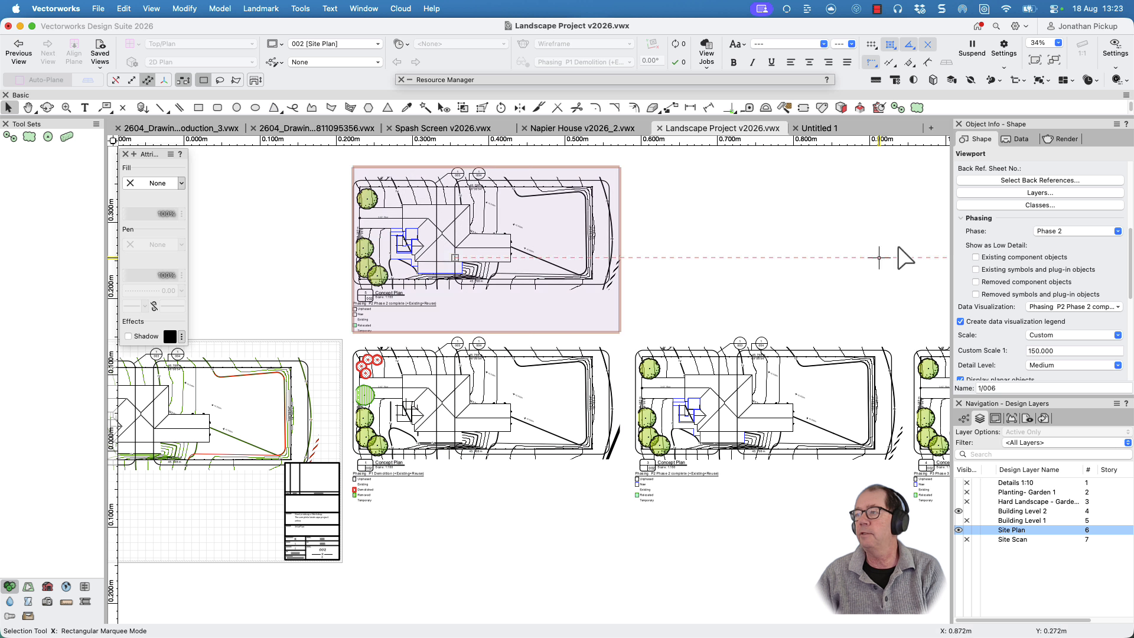
left_click(1044, 231)
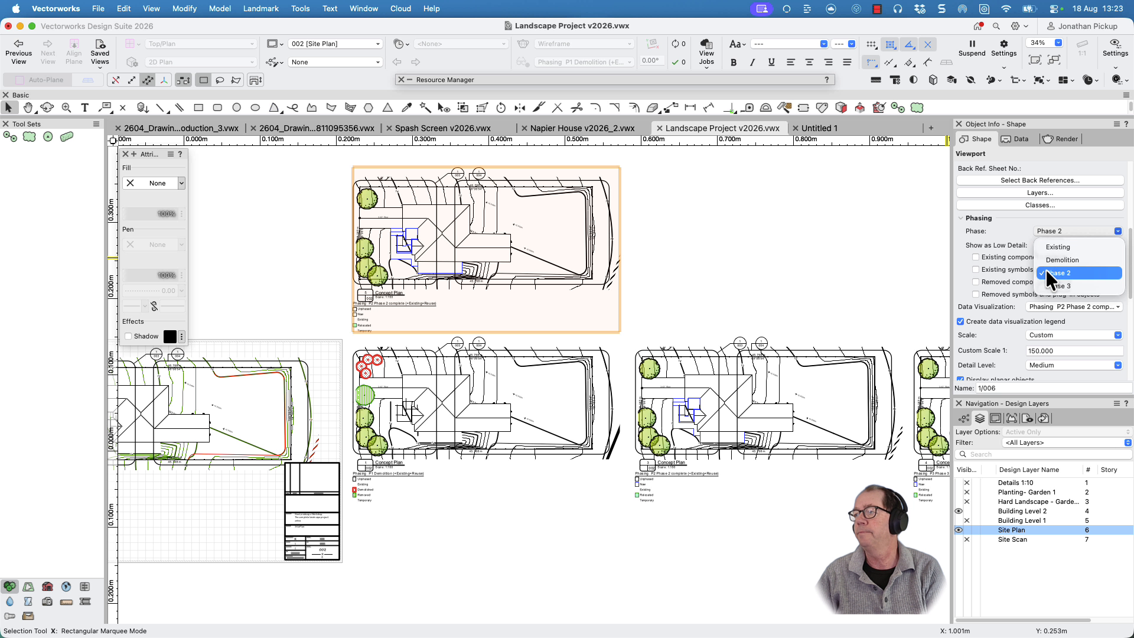
left_click(543, 241)
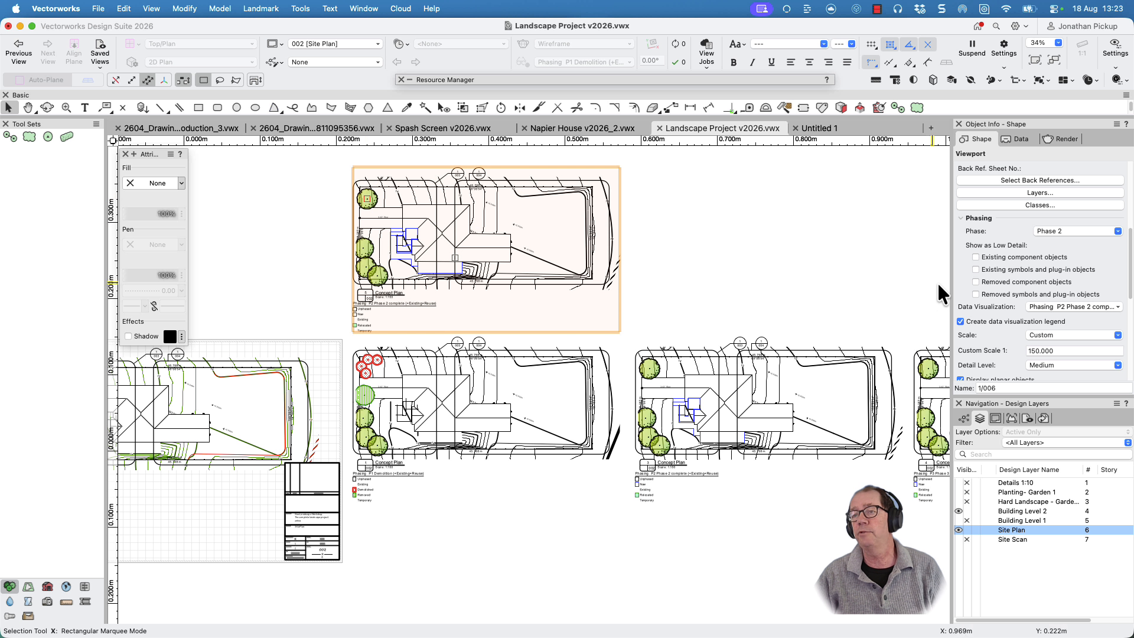
Step: Switch the duplicated viewport to Phase 3 with the Phasing P3 Phase 3 complete data visualization
left_click(1058, 306)
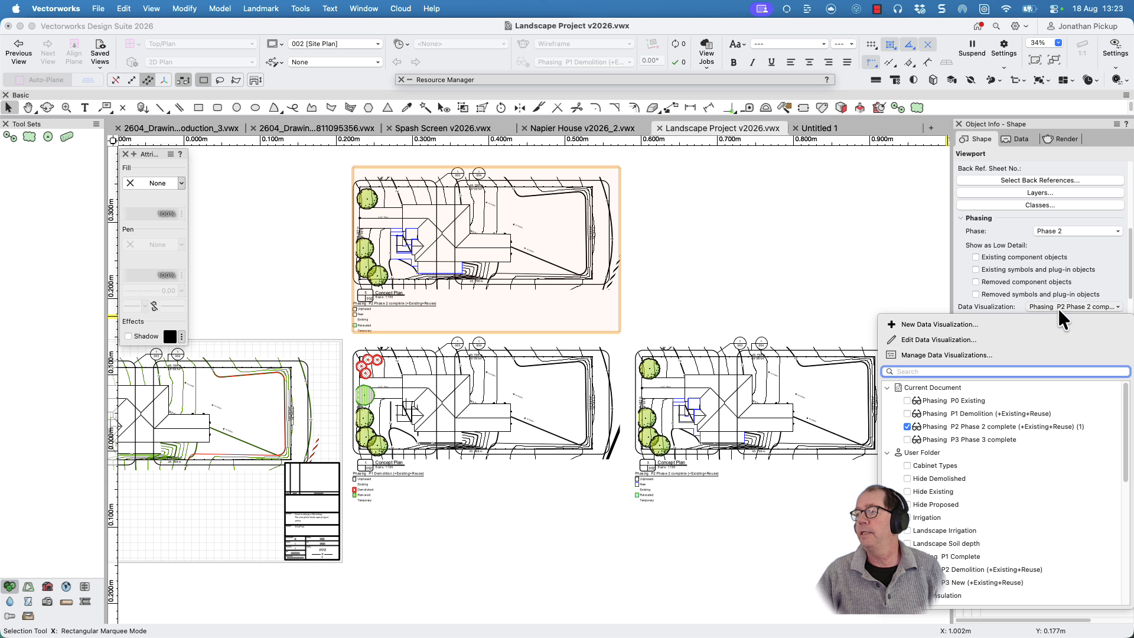
left_click(909, 441)
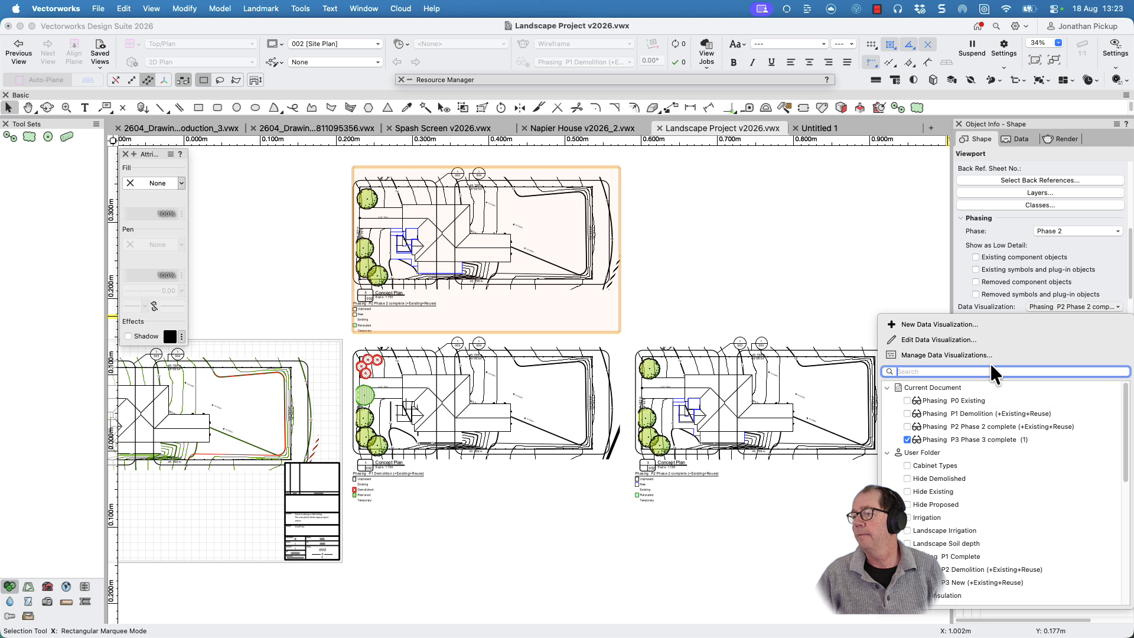
left_click(1045, 231)
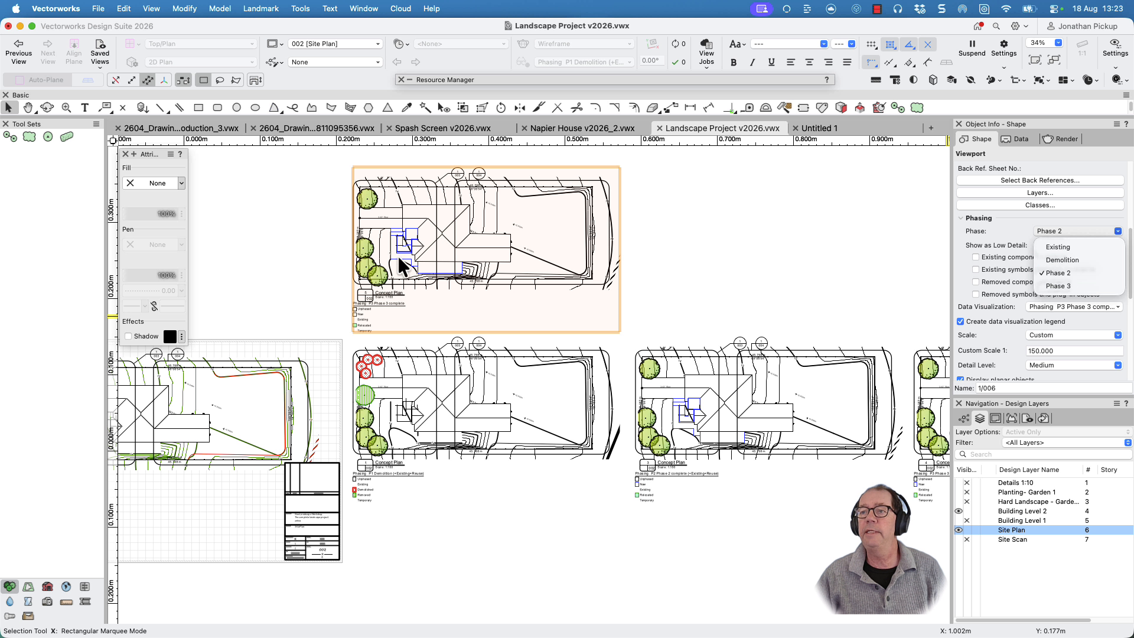
left_click(1047, 287)
double_click(469, 232)
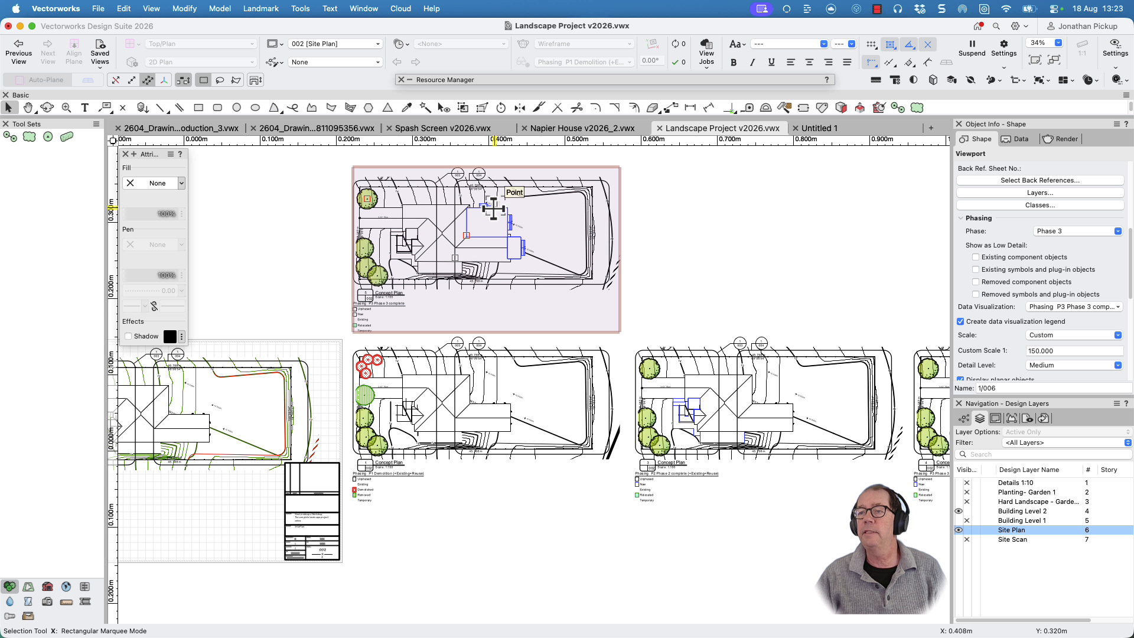
Step: Delete the duplicated viewport above the Demolition viewport
scroll(475, 224, "up", 3)
scroll(519, 237, "down", 3)
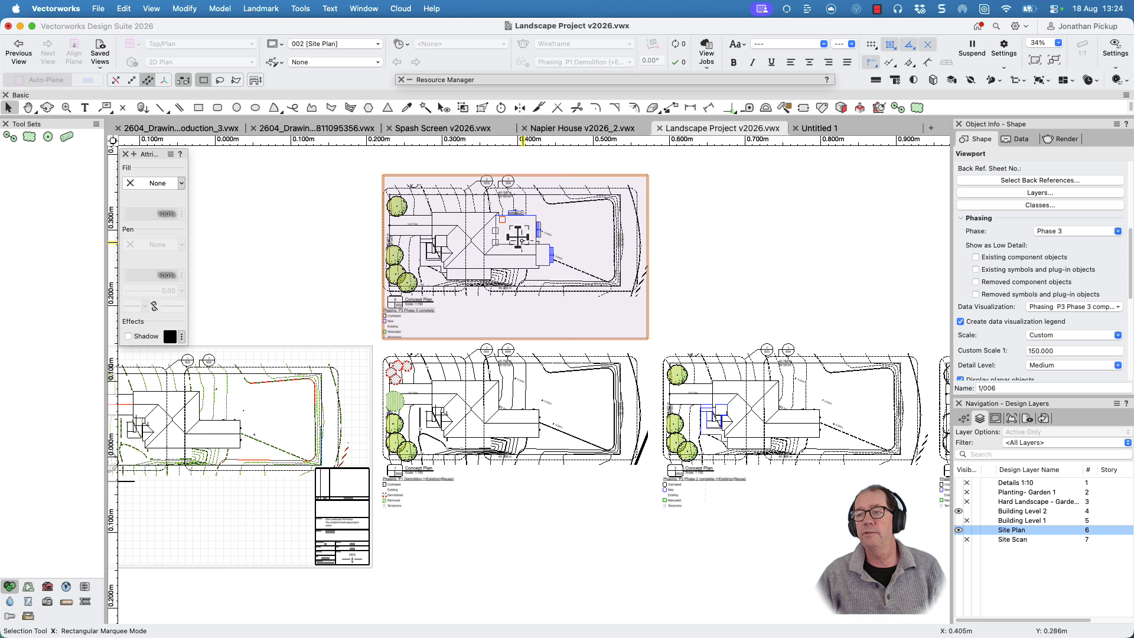
scroll(518, 236, "down", 1)
key("Delete")
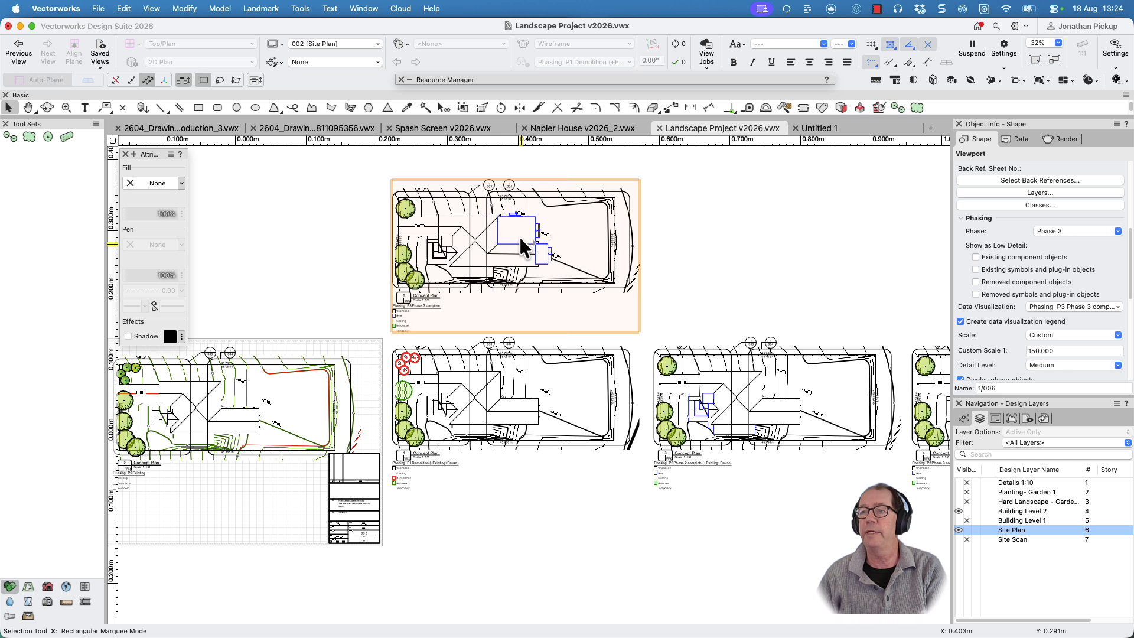
Step: Delete the Phase 2 and Phase 3 concept plan viewports from the sheet layer
left_click(728, 367)
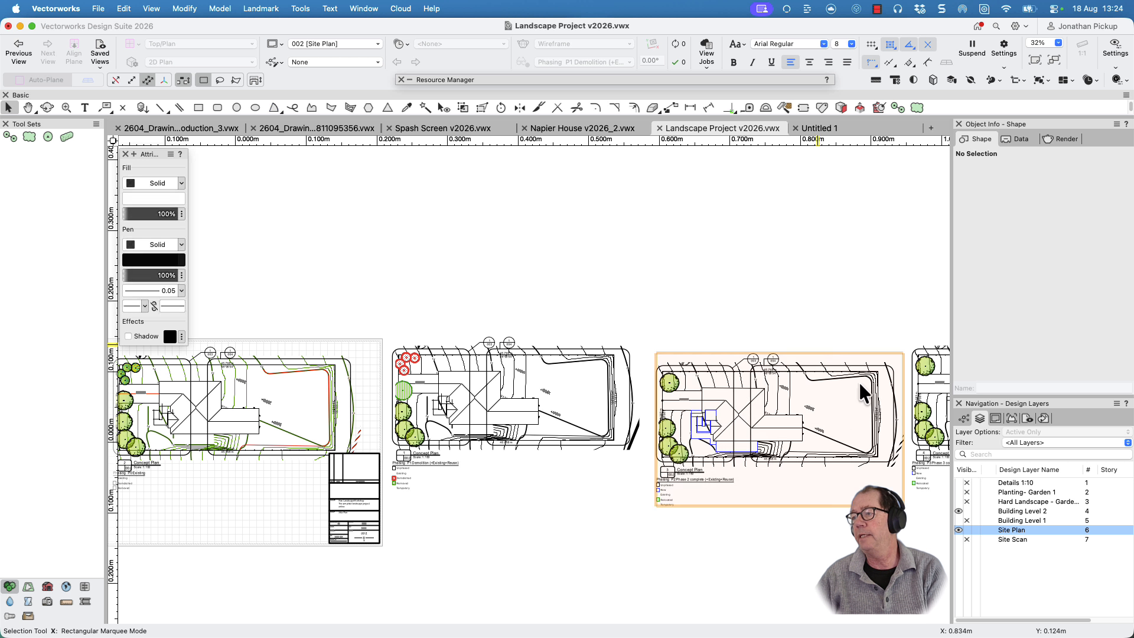
key("Delete")
left_click(909, 385)
key("Delete")
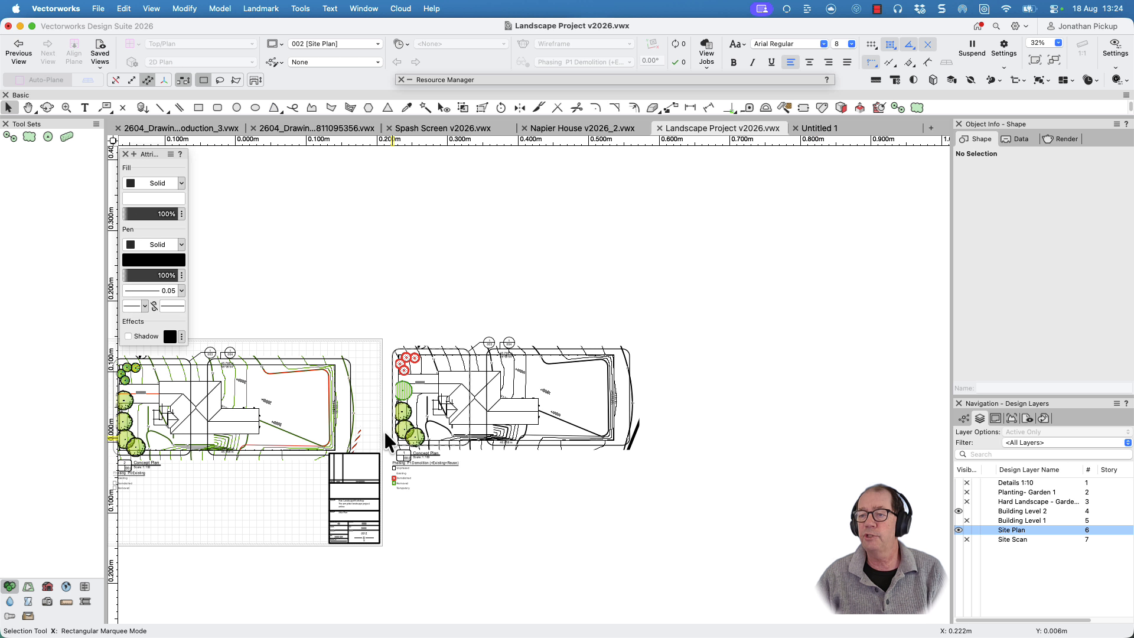
Step: Delete the Demolition viewport beside the sheet border
middle_click_drag(384, 431, 596, 372)
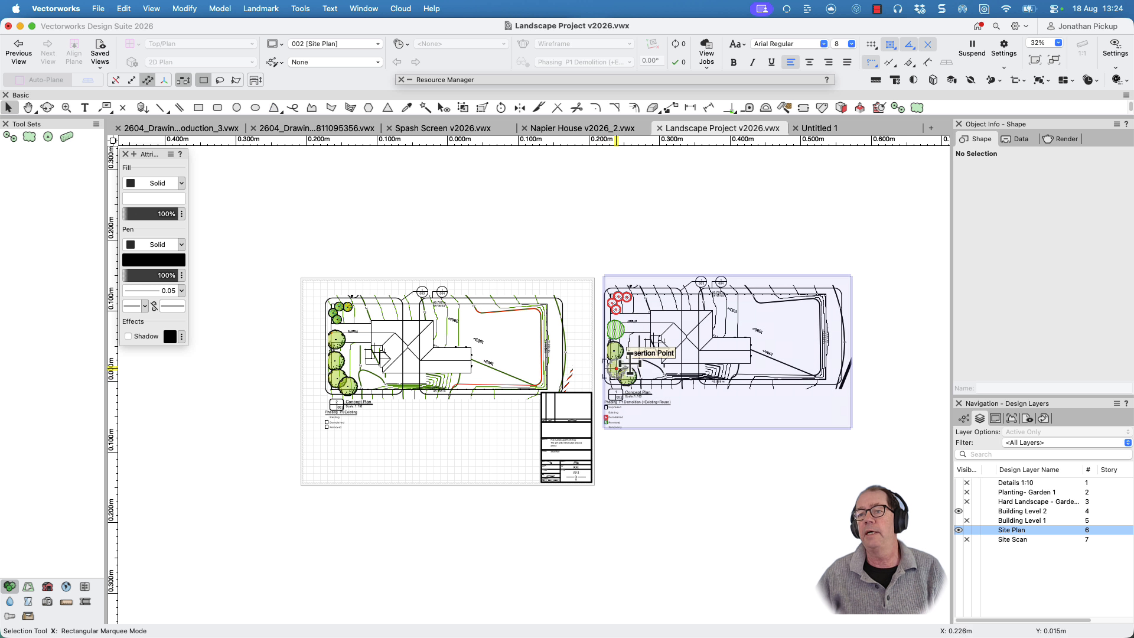
left_click(618, 324)
key("Delete")
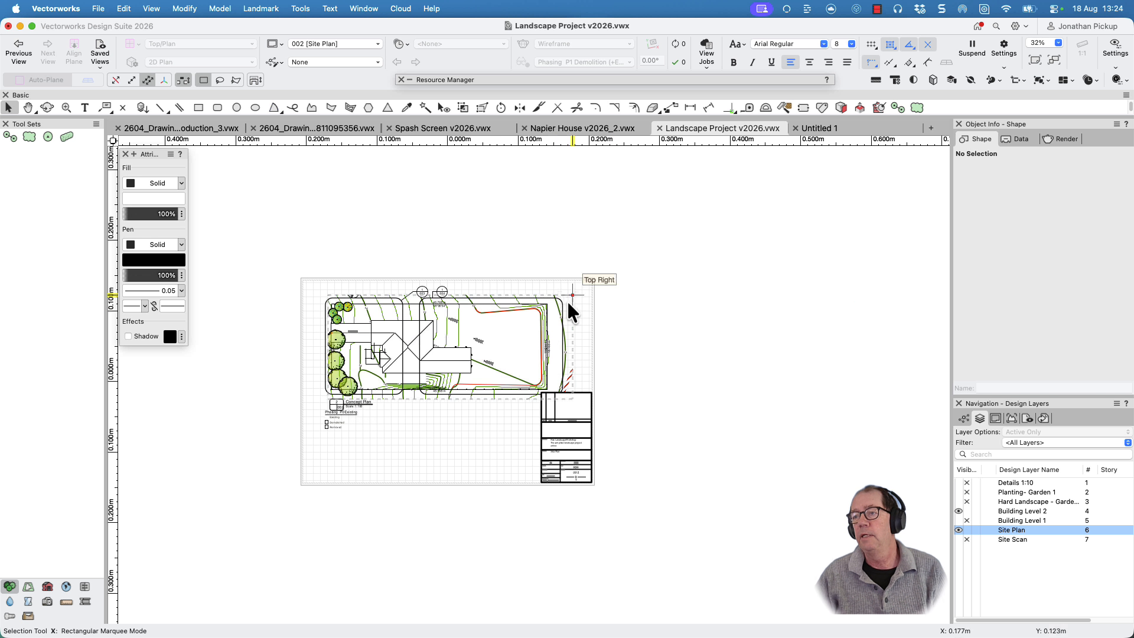
Step: Activate the Planting- Garden 1 design layer from the sheet and check the phasing settings of two unhatched trees along the site's street edge
scroll(348, 351, "up", 5)
scroll(348, 350, "down", 5)
scroll(348, 350, "up", 5)
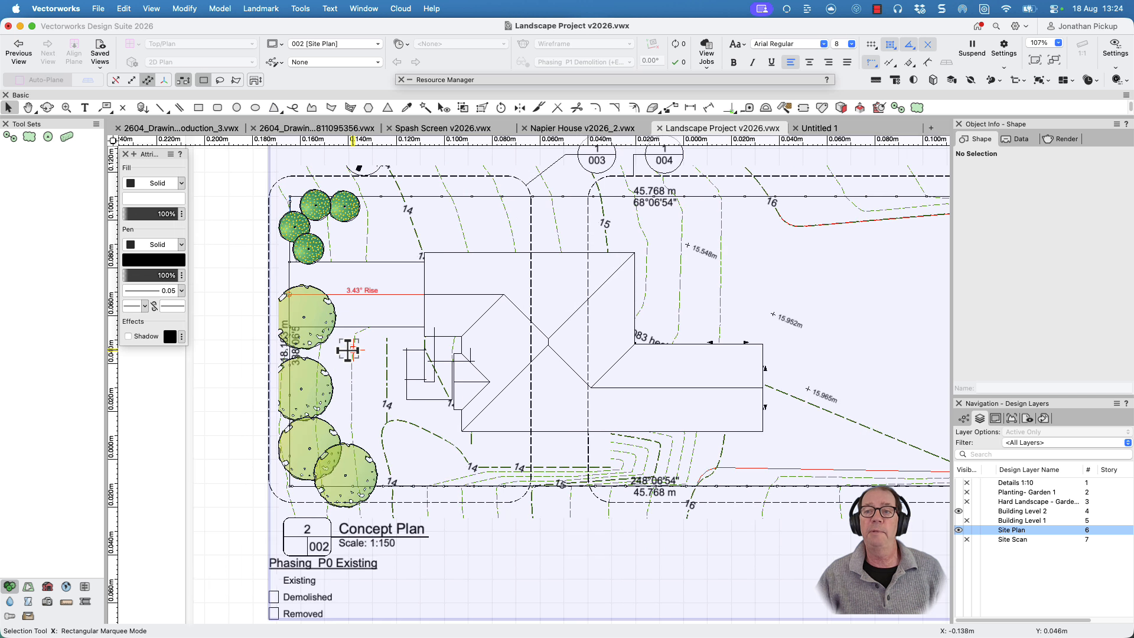
scroll(348, 351, "down", 2)
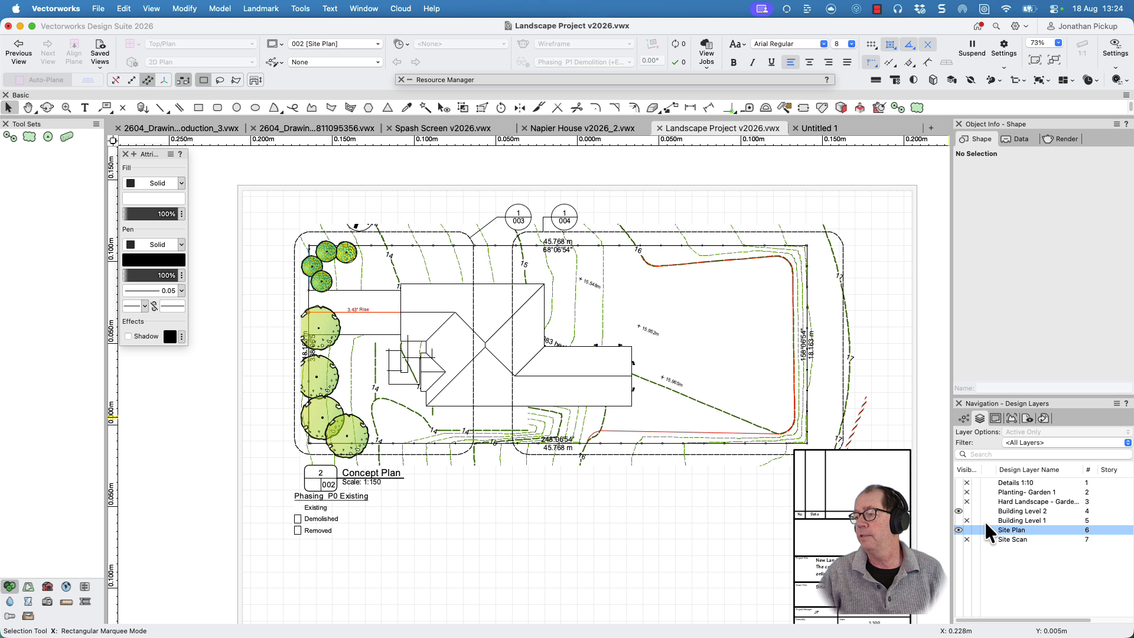
left_click(983, 491)
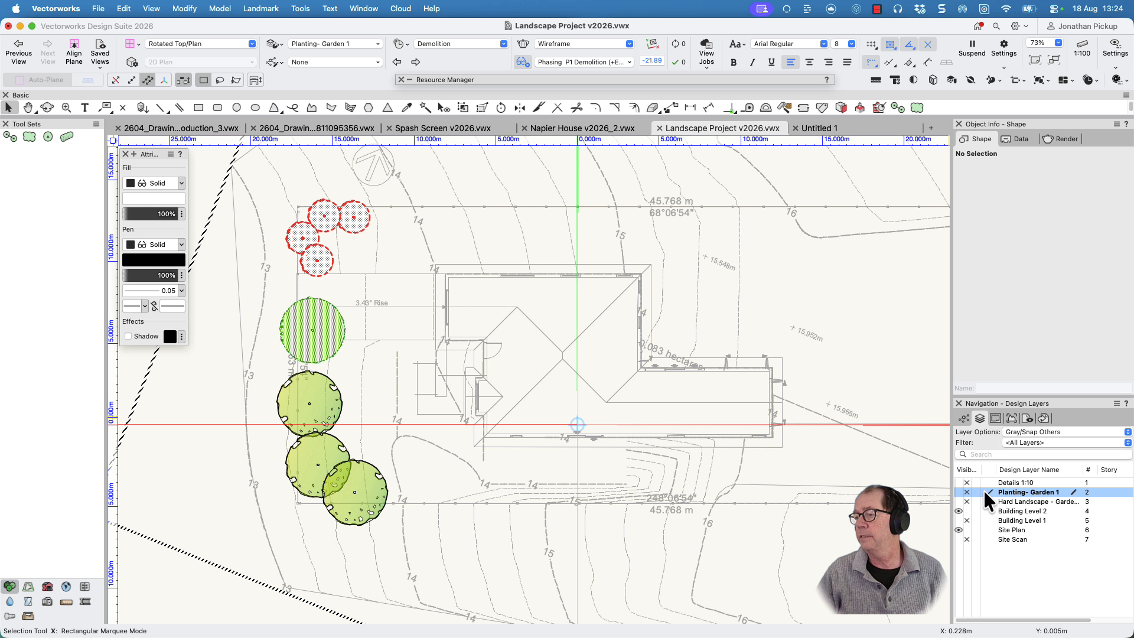
left_click(344, 471)
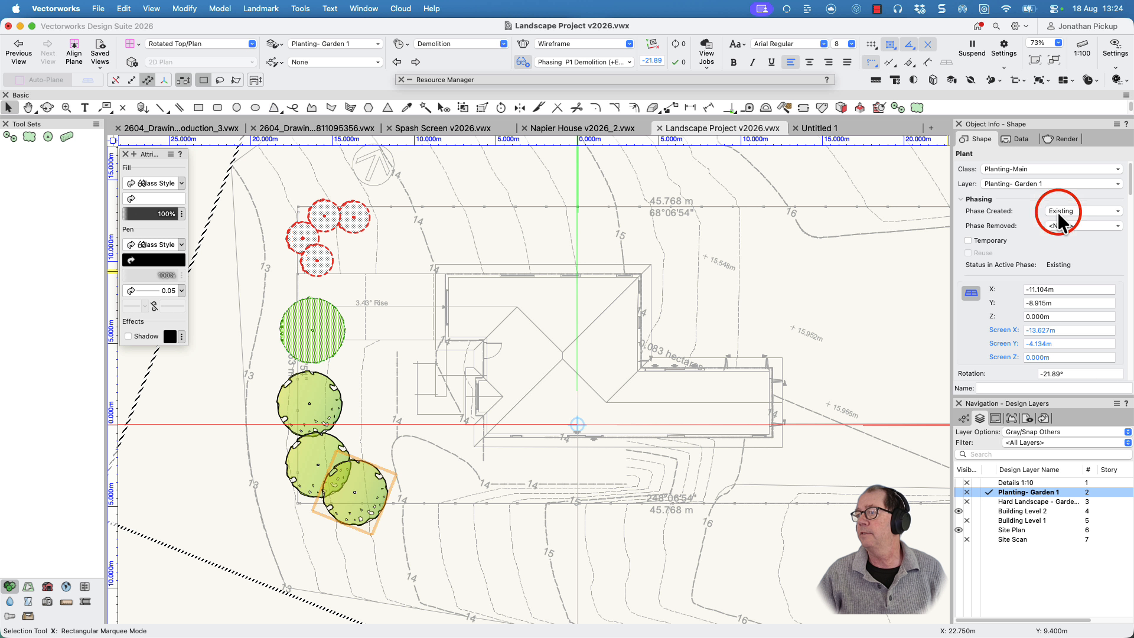
left_click(349, 402)
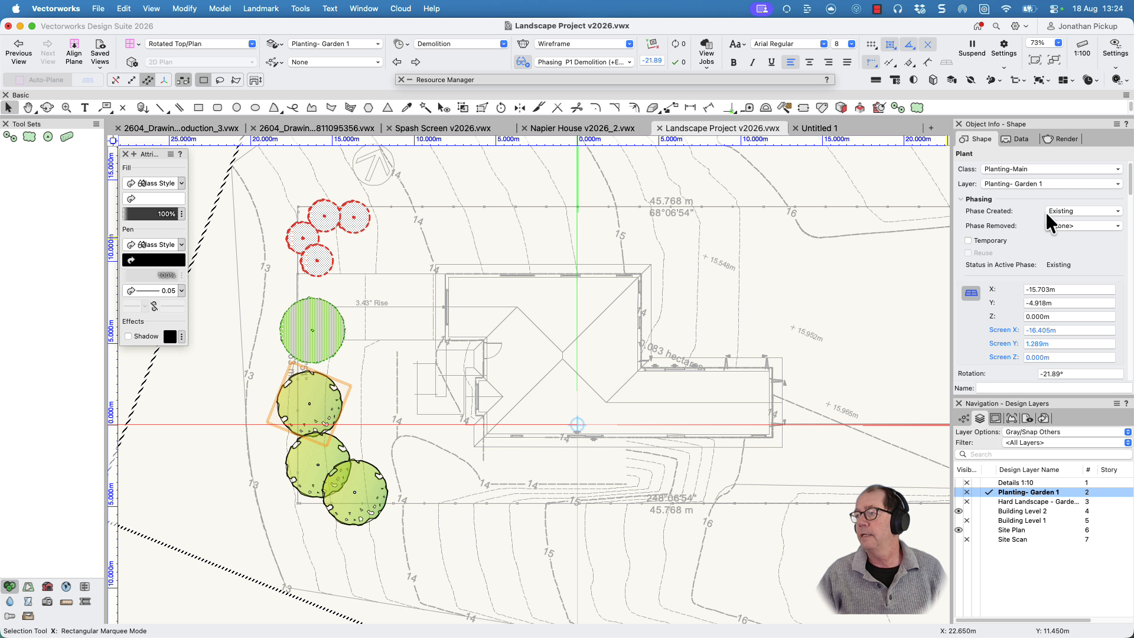
Step: Check the created and removed phases and the reuse setting of the green-hatched tree and the red-hatched shrub group
left_click(313, 329)
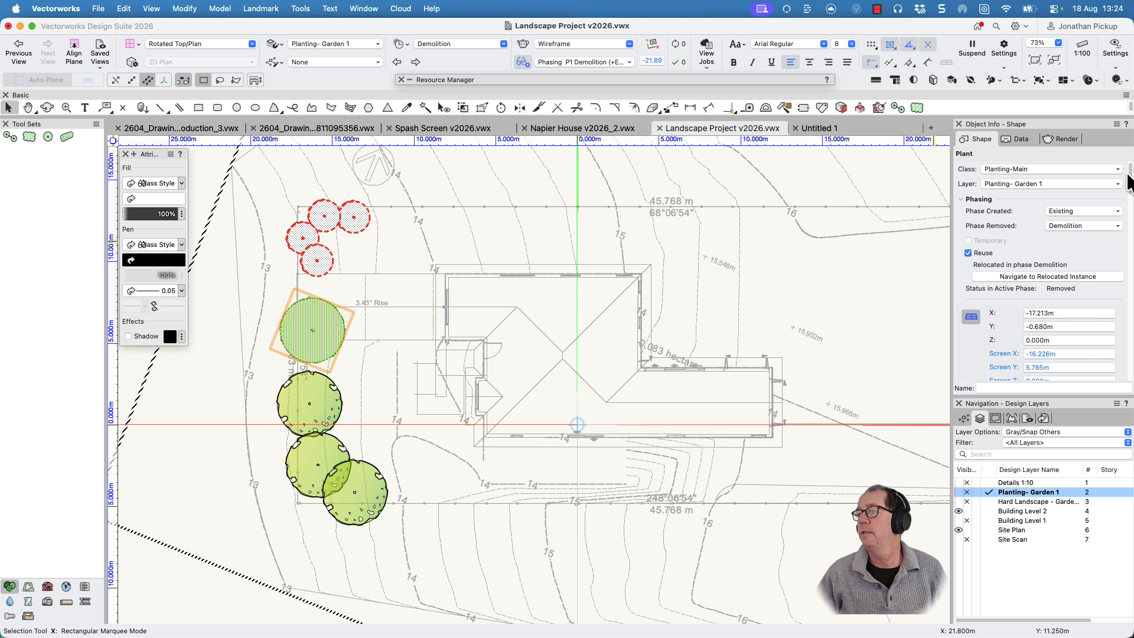
left_click(1056, 211)
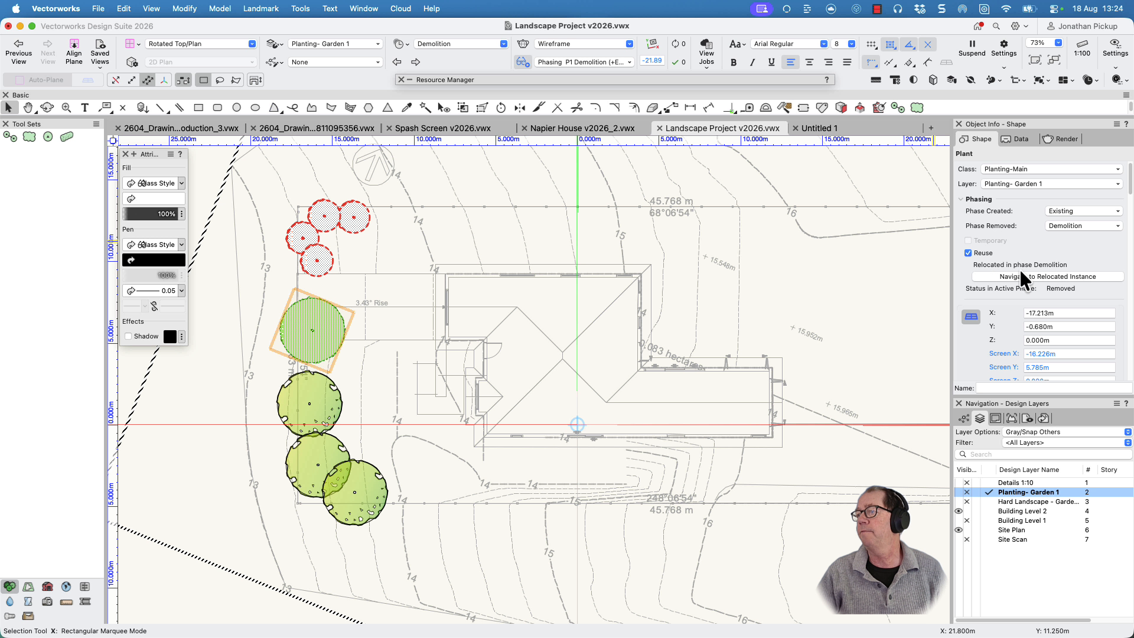
left_click(1068, 227)
left_click(1061, 222)
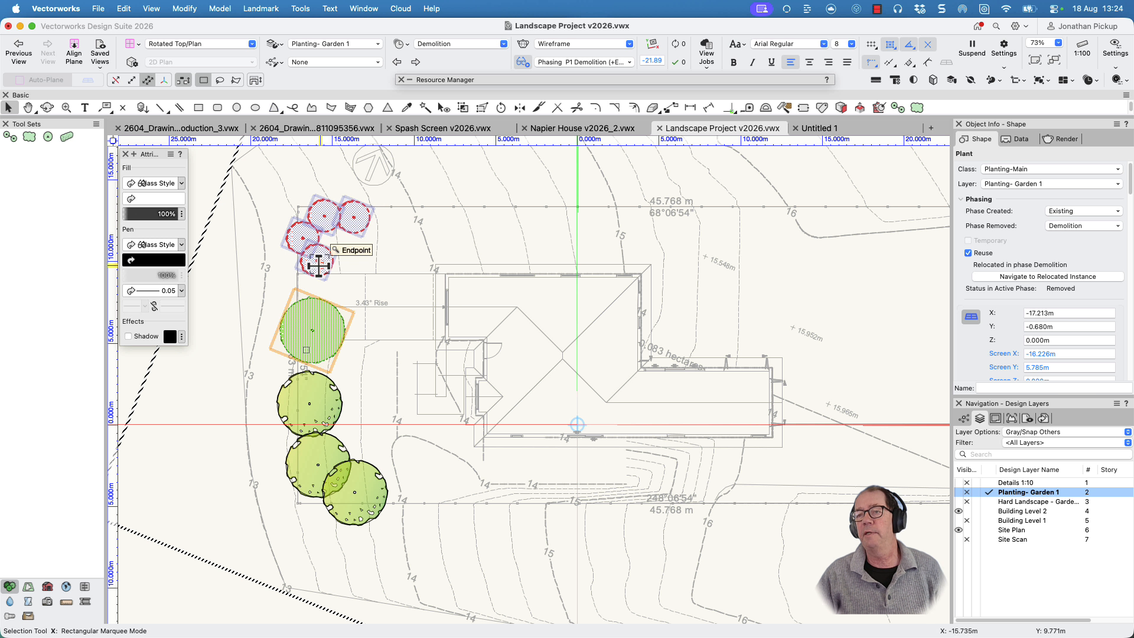
left_click(319, 240)
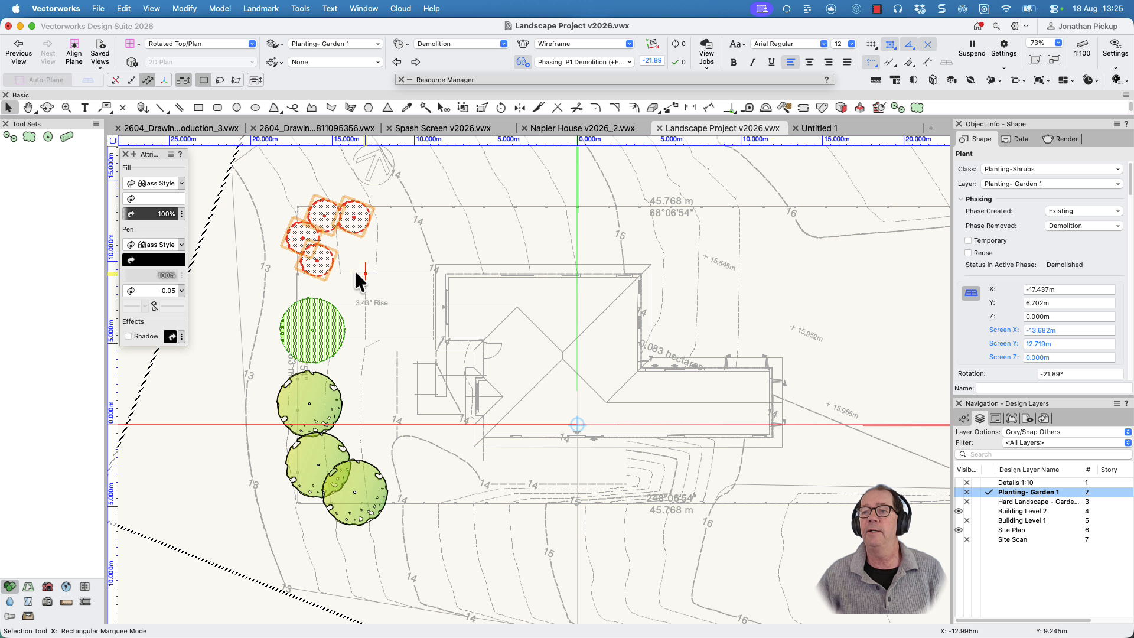
scroll(354, 278, "up", 3)
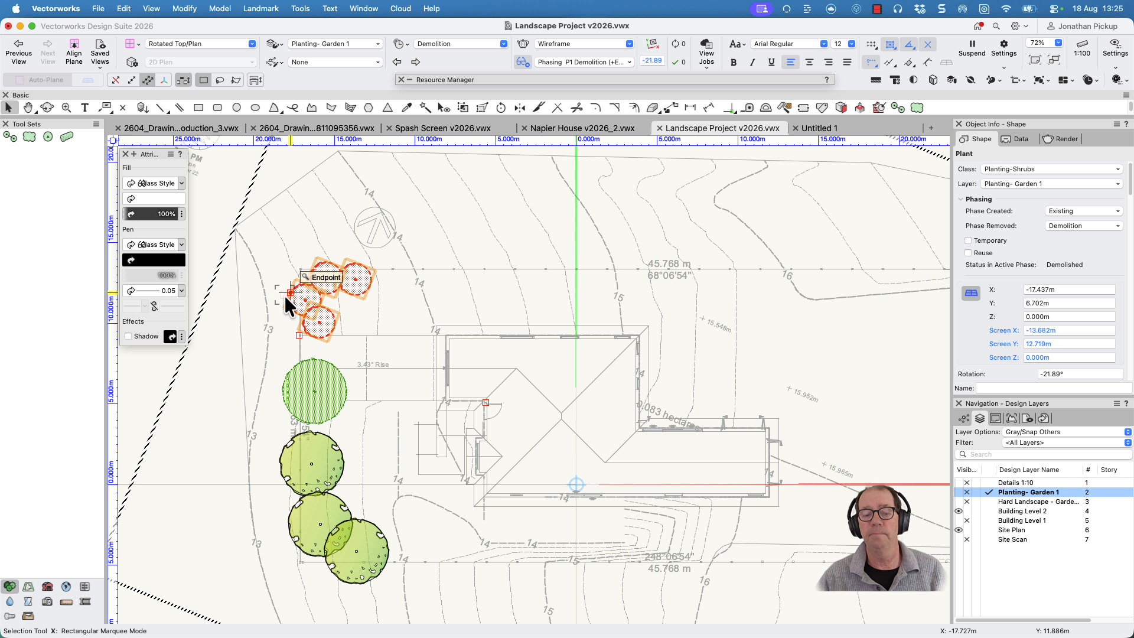